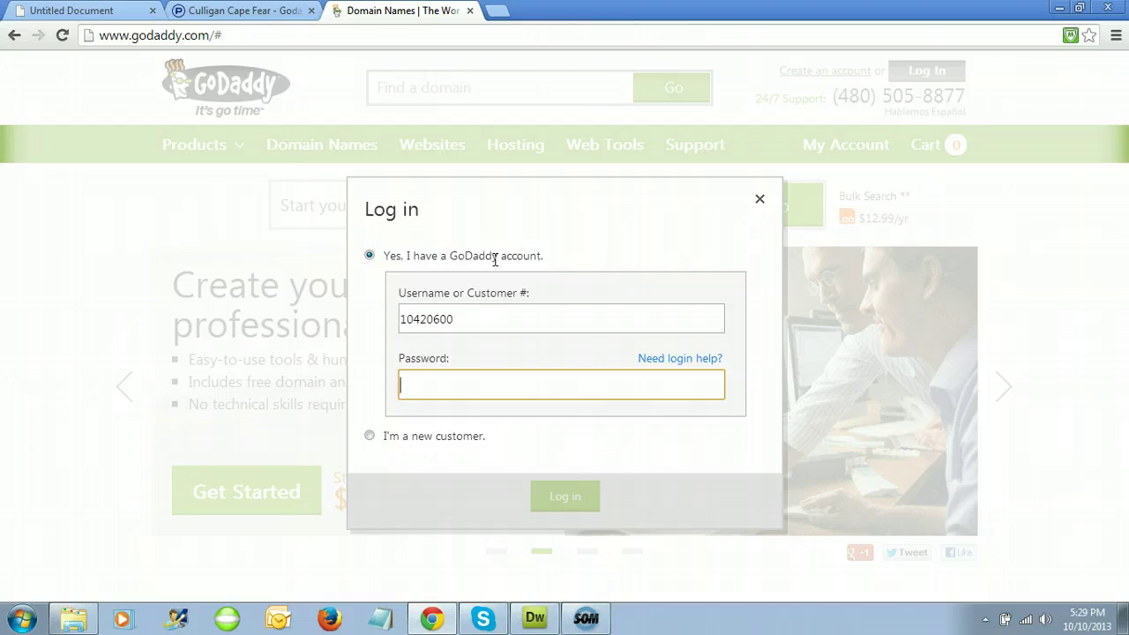
# Enter the account password and log in to GoDaddy
pyautogui.write('****')
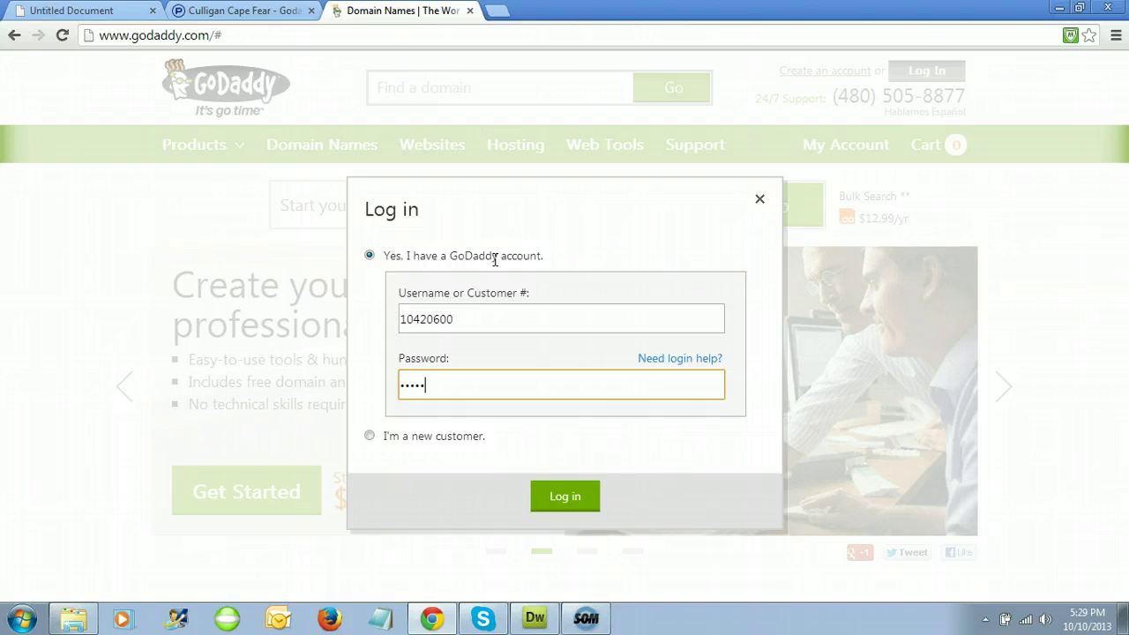
pyautogui.write('*')
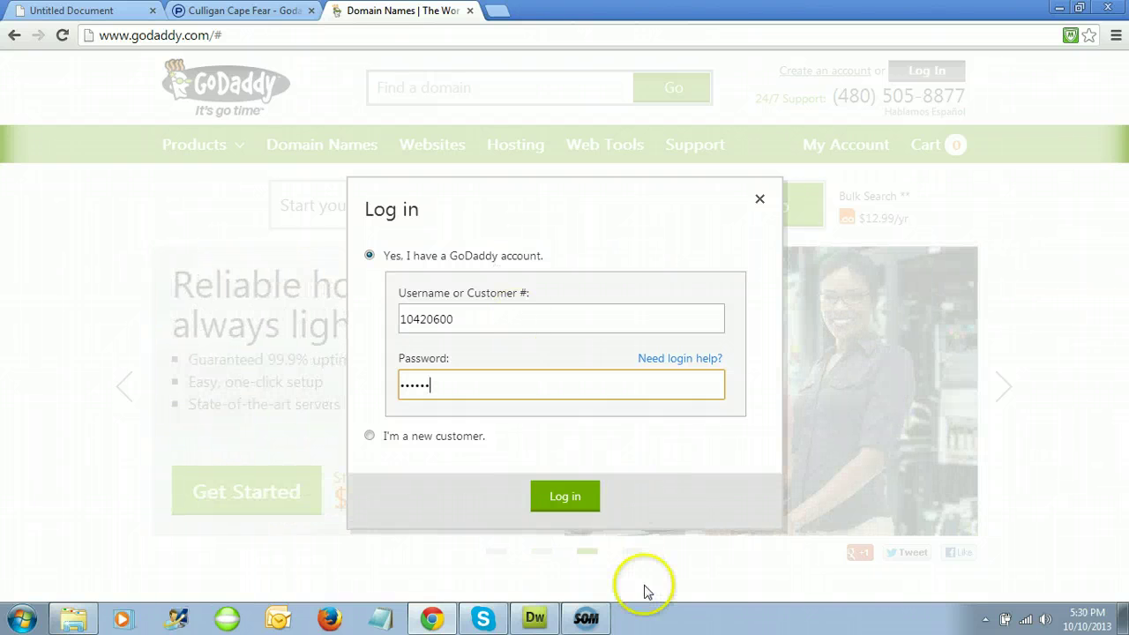
pyautogui.click(582, 504)
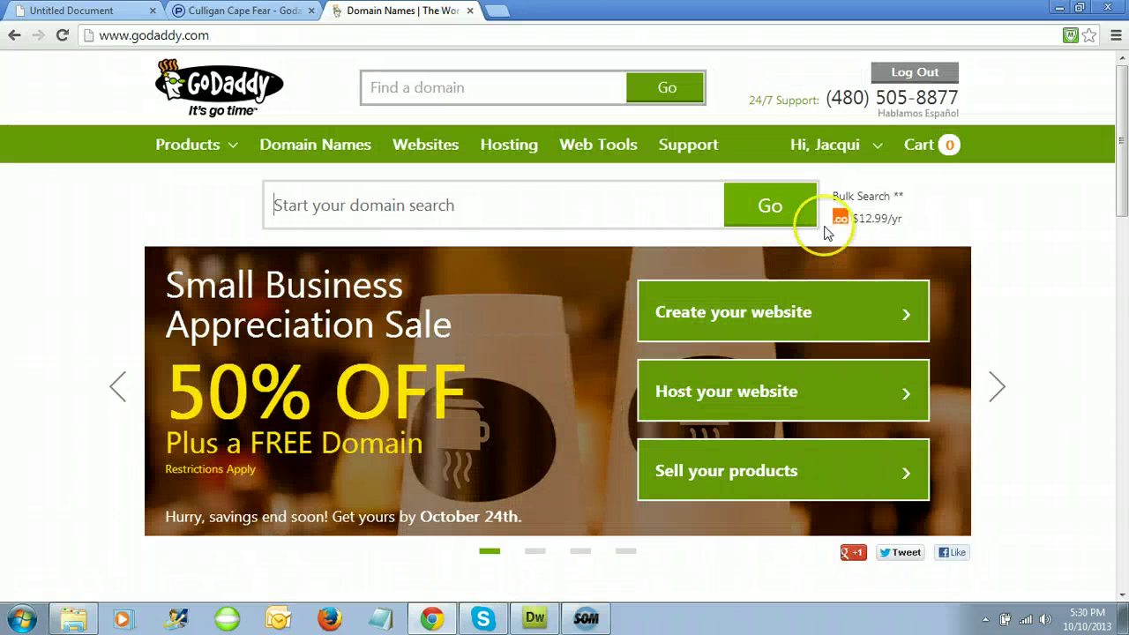
# From My Account, expand Web Hosting and launch the culligancapefear.com control panel
pyautogui.moveTo(858, 150)
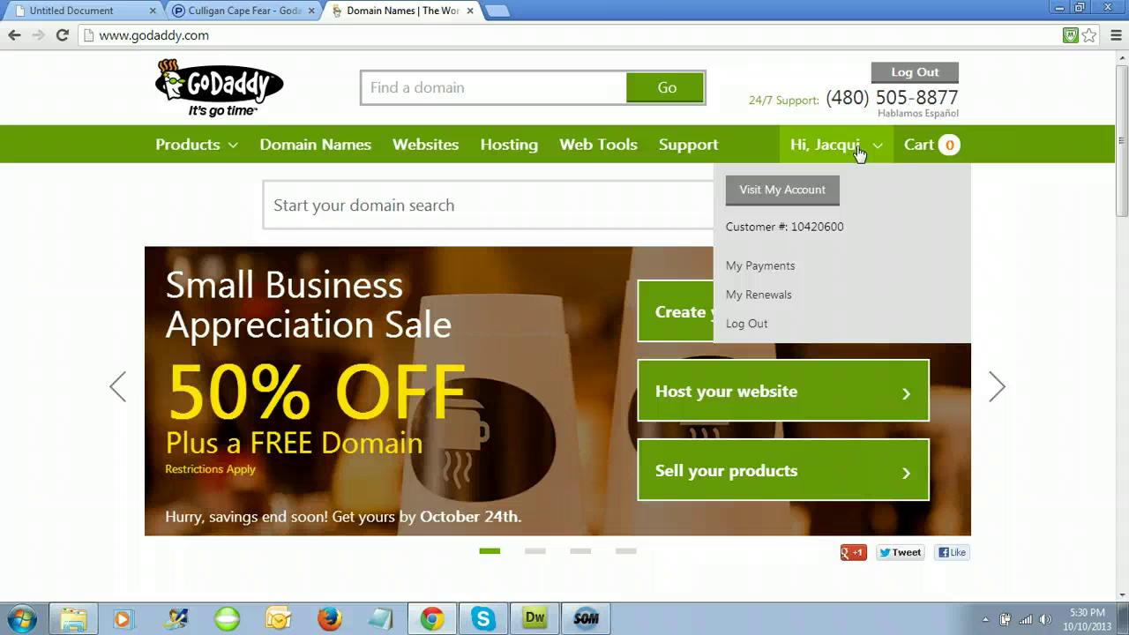
pyautogui.click(776, 190)
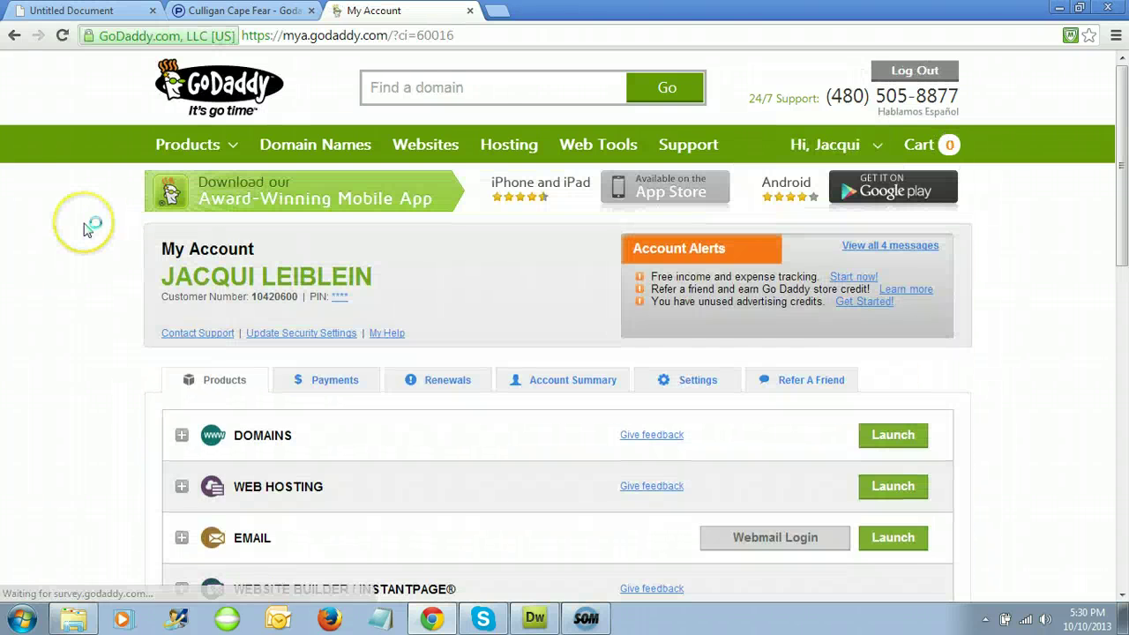
pyautogui.scroll(-1, 85, 229)
pyautogui.scroll(-1, 124, 247)
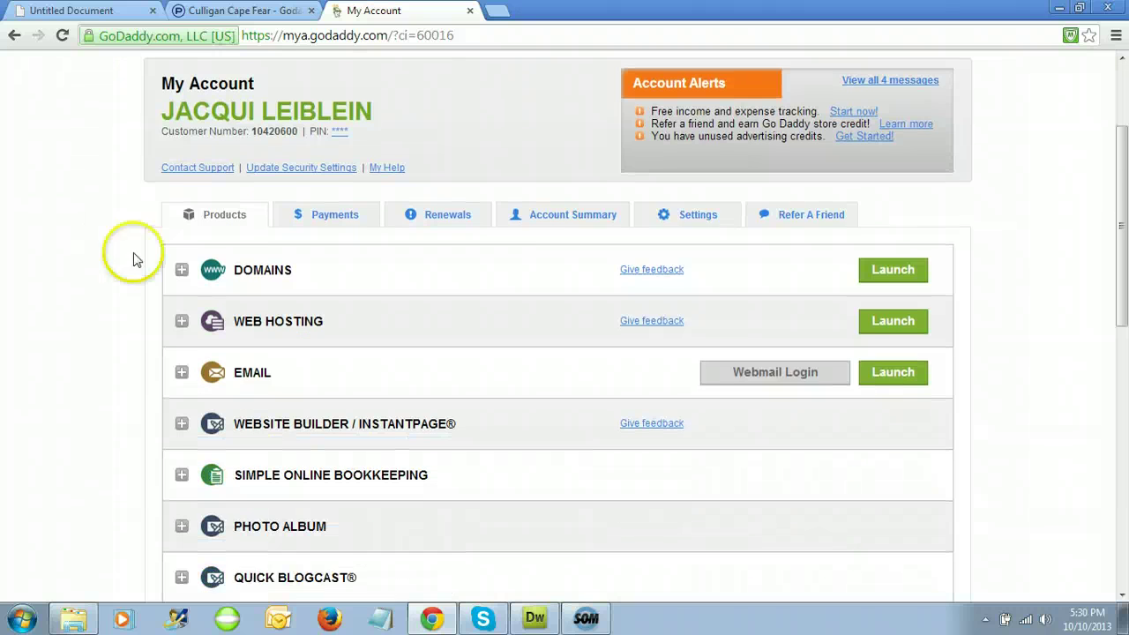
pyautogui.click(181, 322)
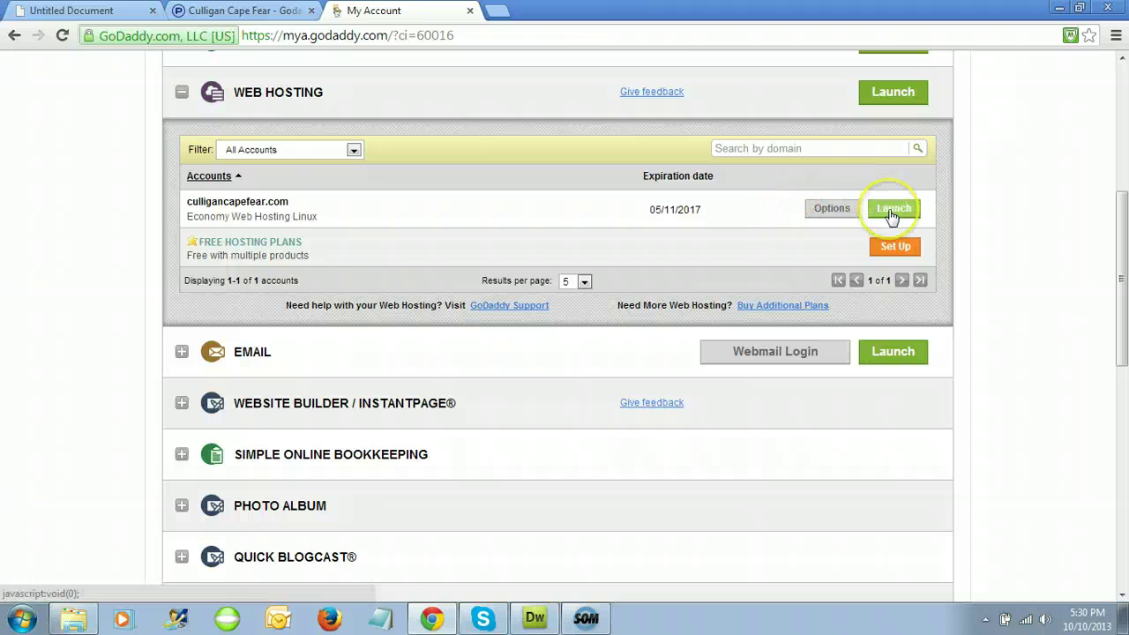
pyautogui.click(893, 212)
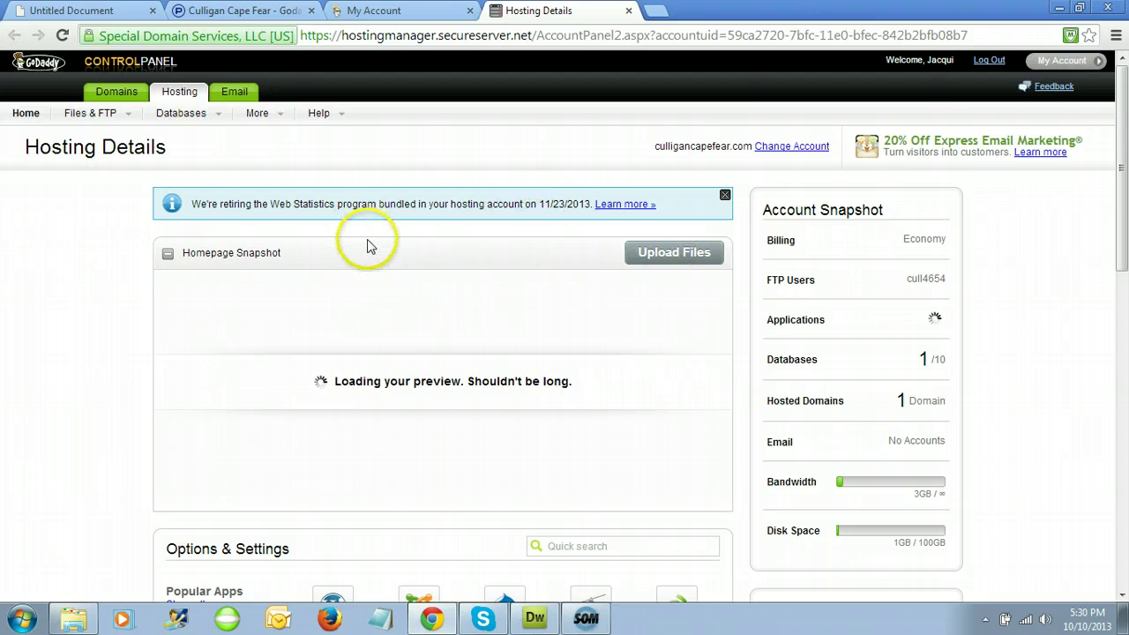
# Scroll down to Settings and open FTP Users to reach the Add a User form
pyautogui.scroll(-6, 396, 270)
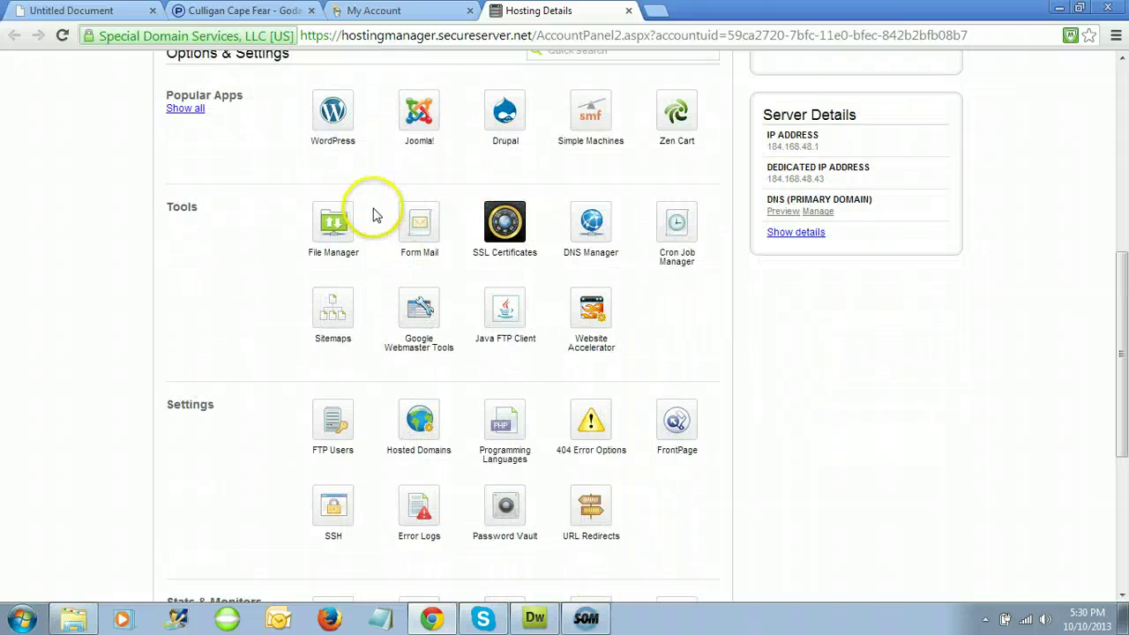
pyautogui.scroll(-1, 284, 294)
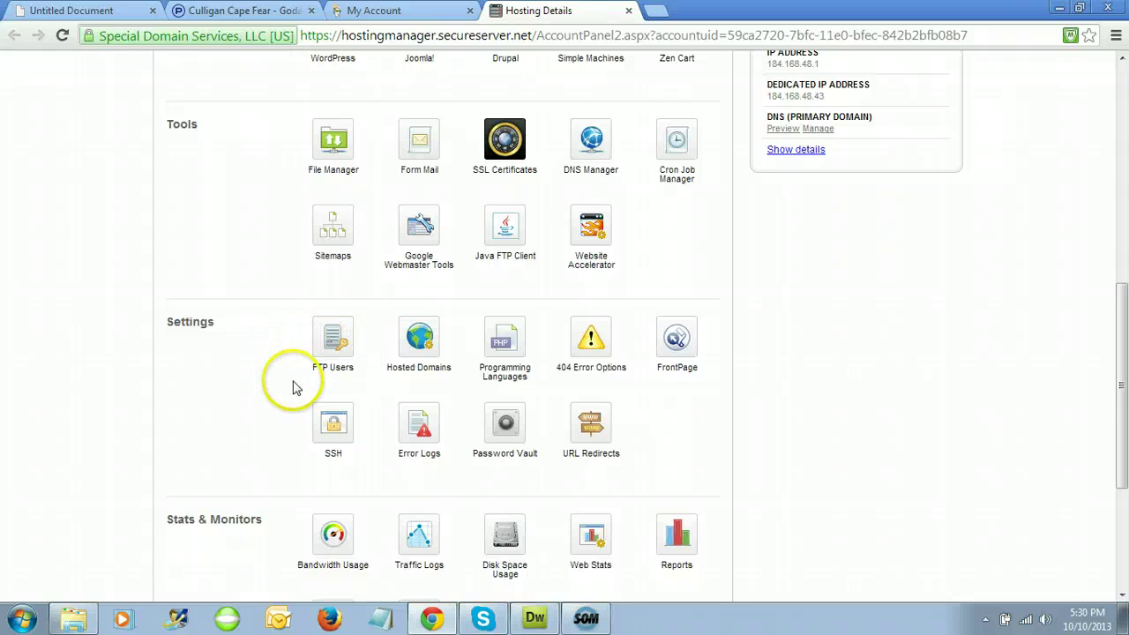
pyautogui.click(336, 340)
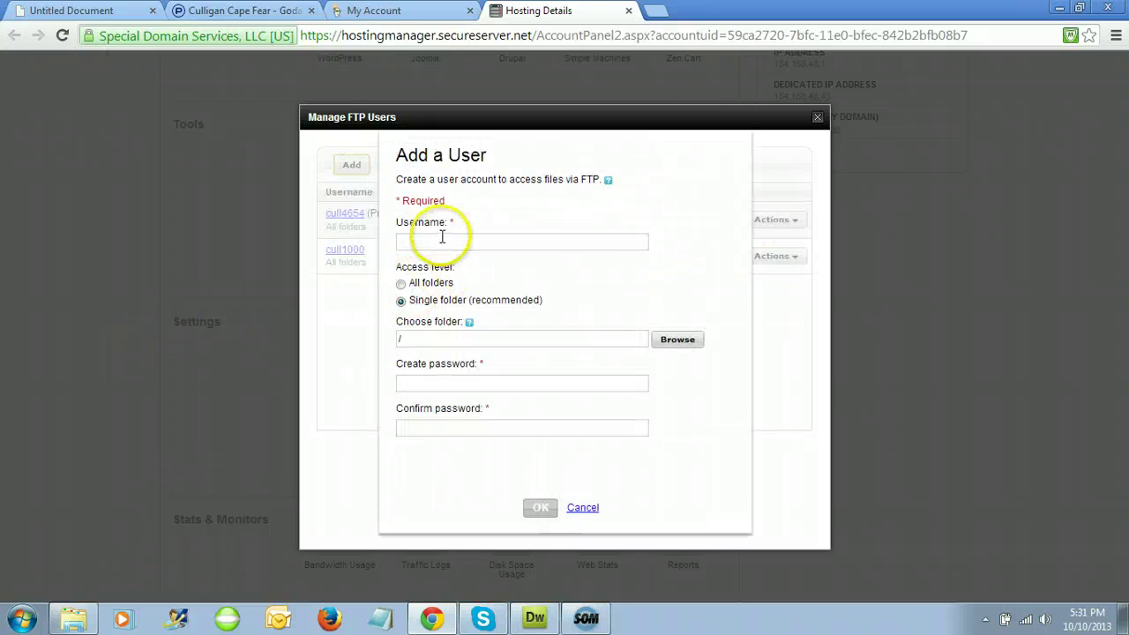
# Enter the username 'newtut' in all lowercase for the new FTP user
pyautogui.click(431, 241)
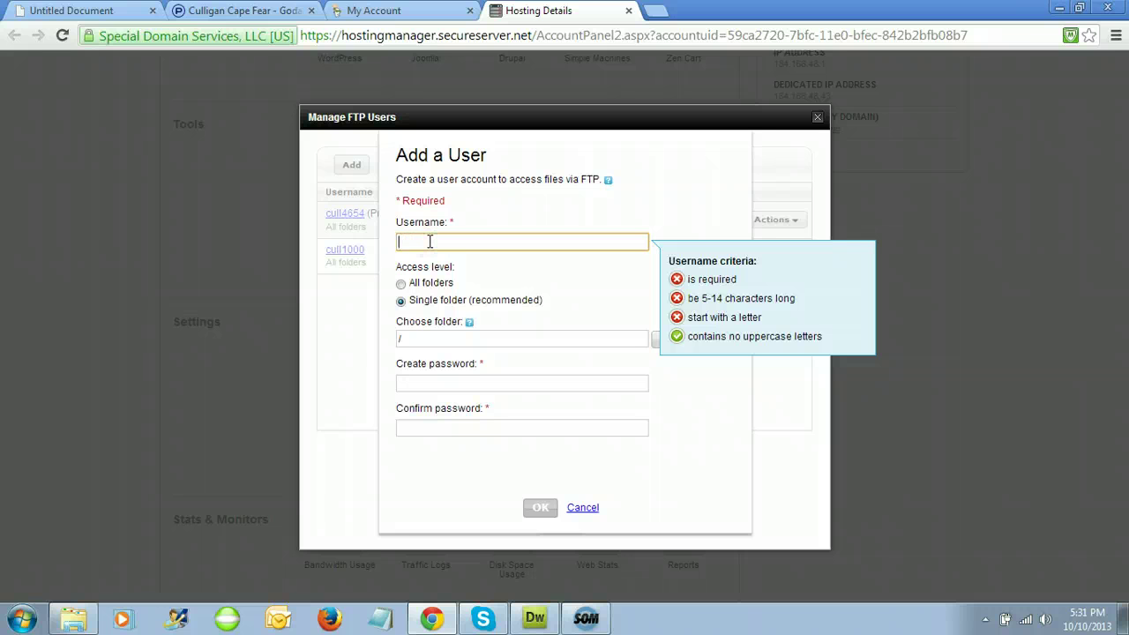
pyautogui.write('Newtut')
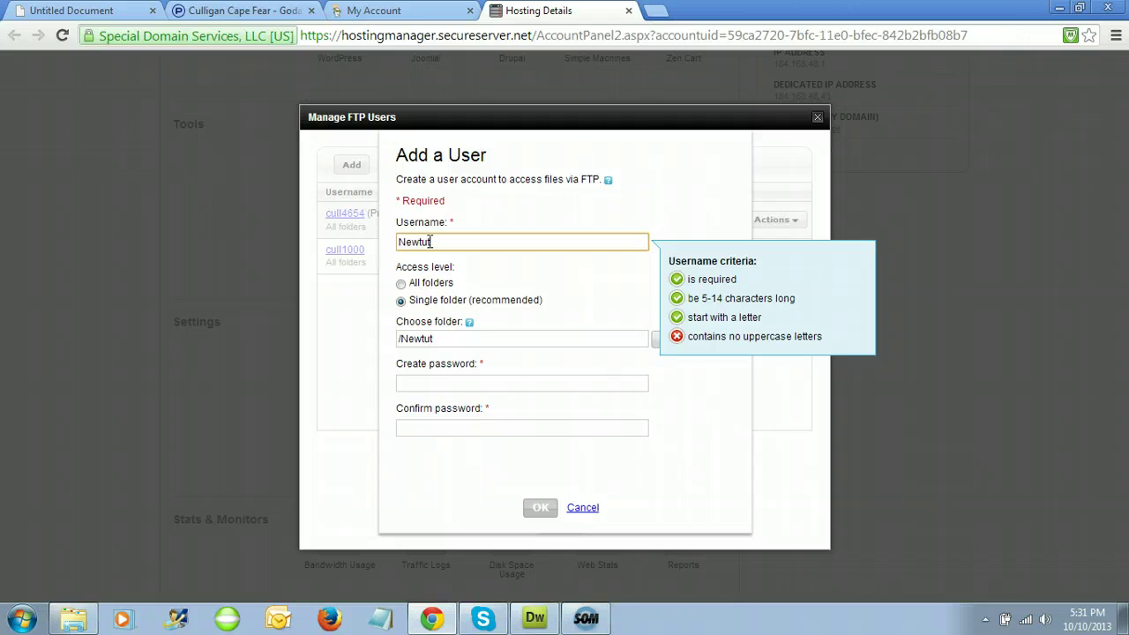
pyautogui.press('BackSpace')
pyautogui.press('BackSpace')
pyautogui.press('BackSpace')
pyautogui.press('BackSpace')
pyautogui.press('BackSpace')
pyautogui.press('BackSpace')
pyautogui.write('n')
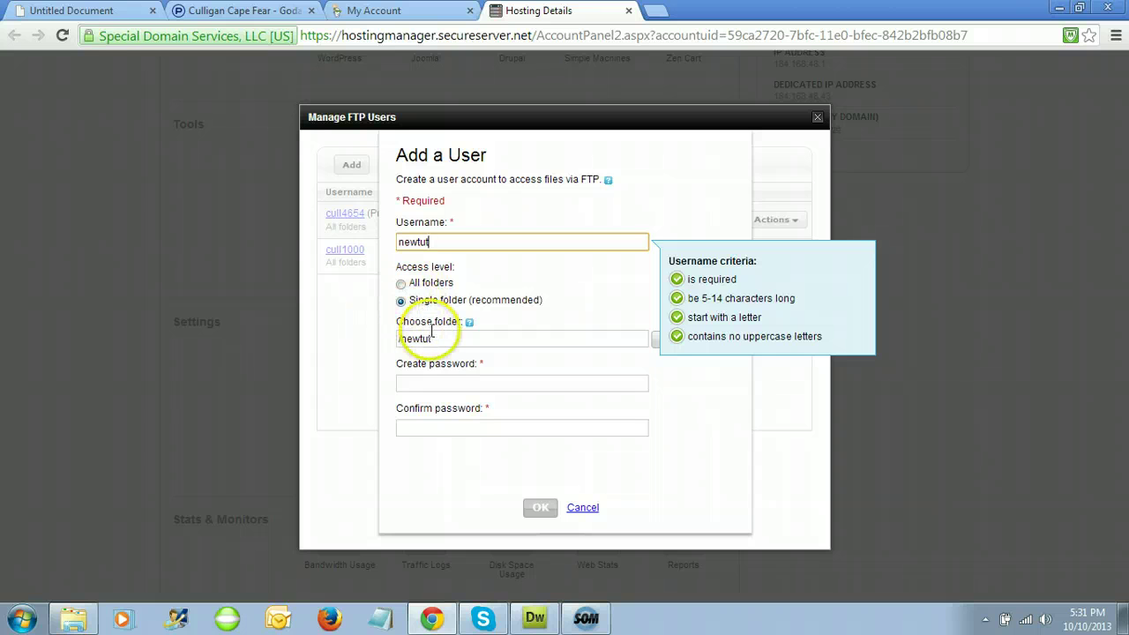
# Grant newtut access to all folders and enter an initial password
pyautogui.click(401, 283)
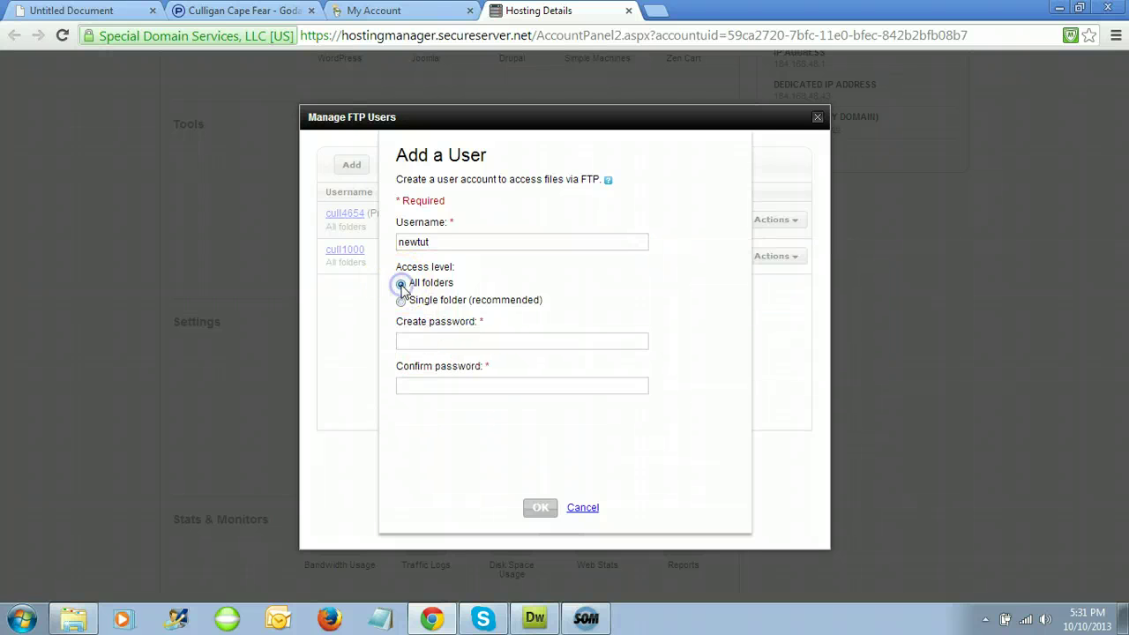
pyautogui.click(411, 344)
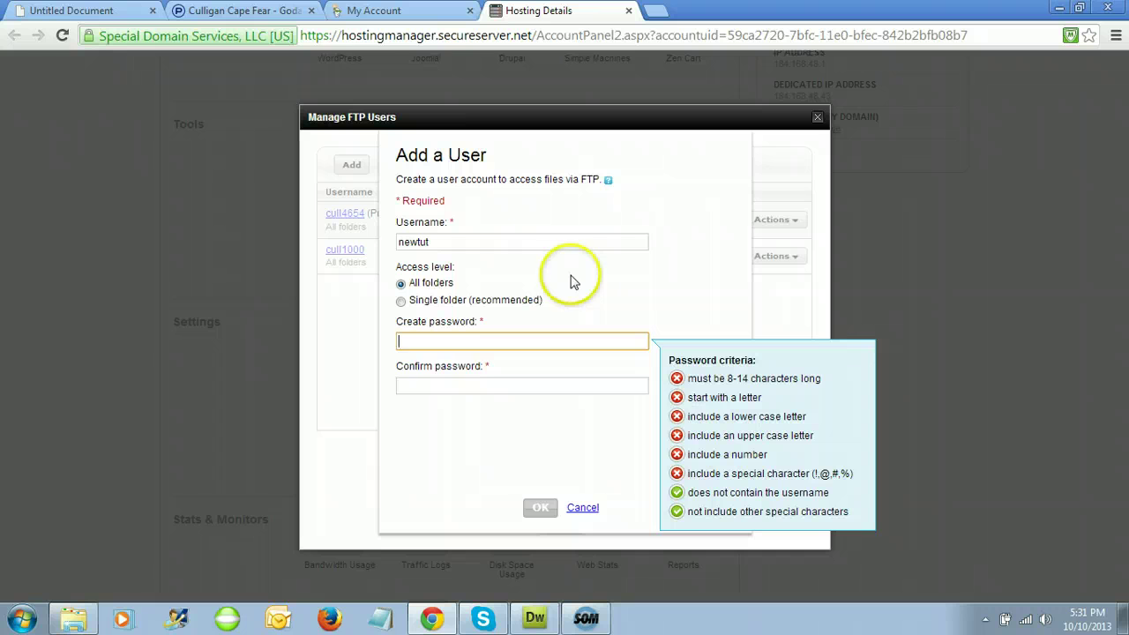
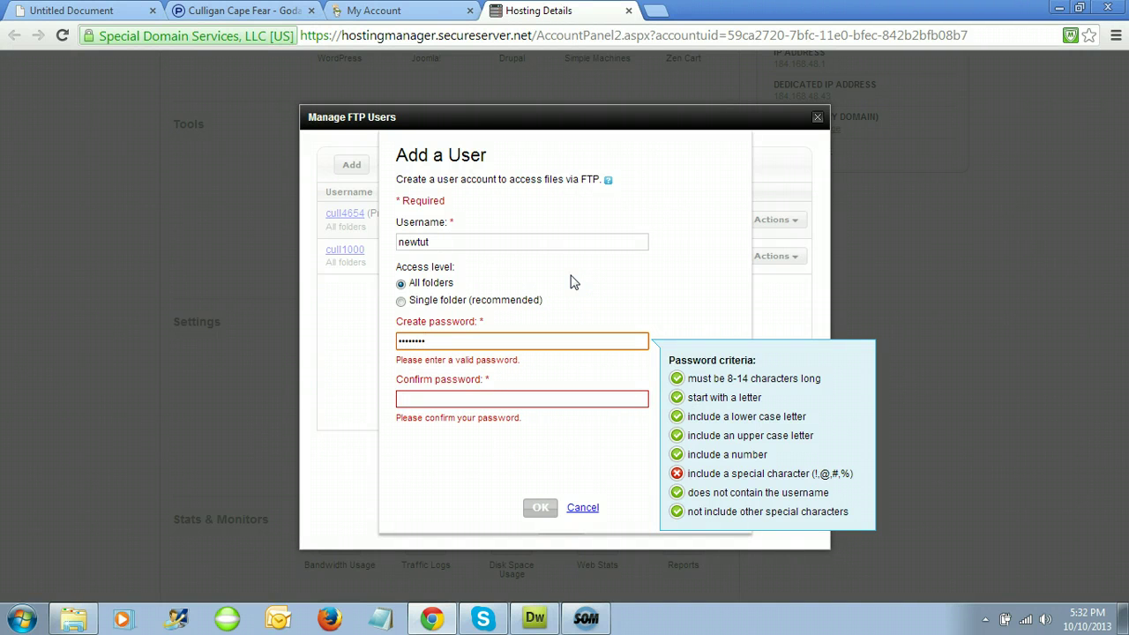
pyautogui.press('Tab')
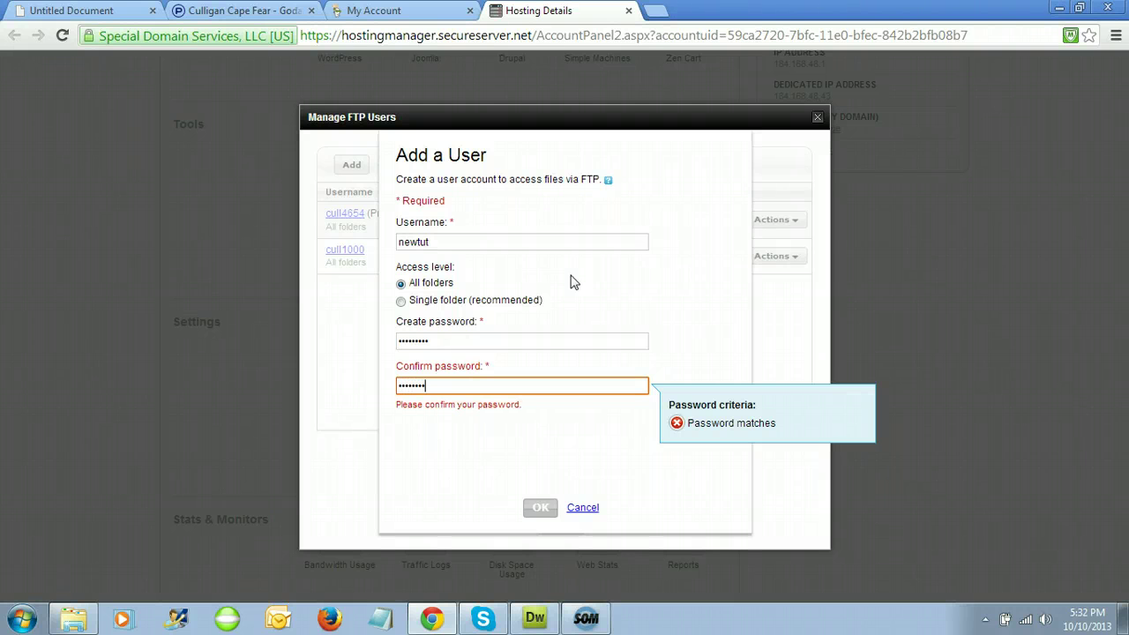
# Retype matching create and confirm passwords until criteria pass, then submit the user
pyautogui.doubleClick(461, 341)
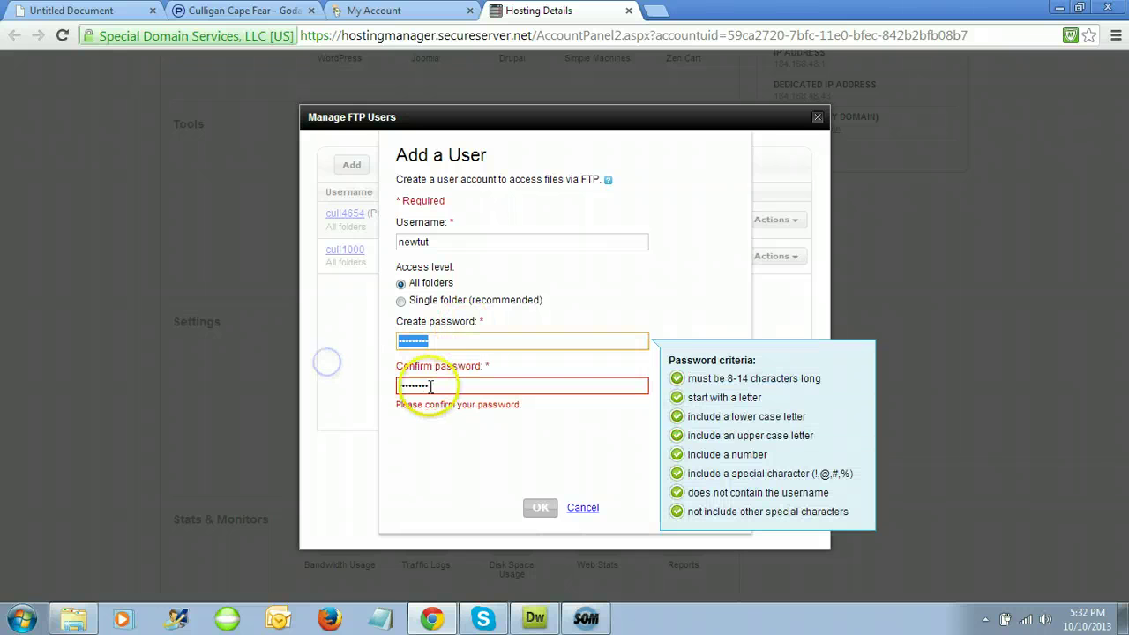
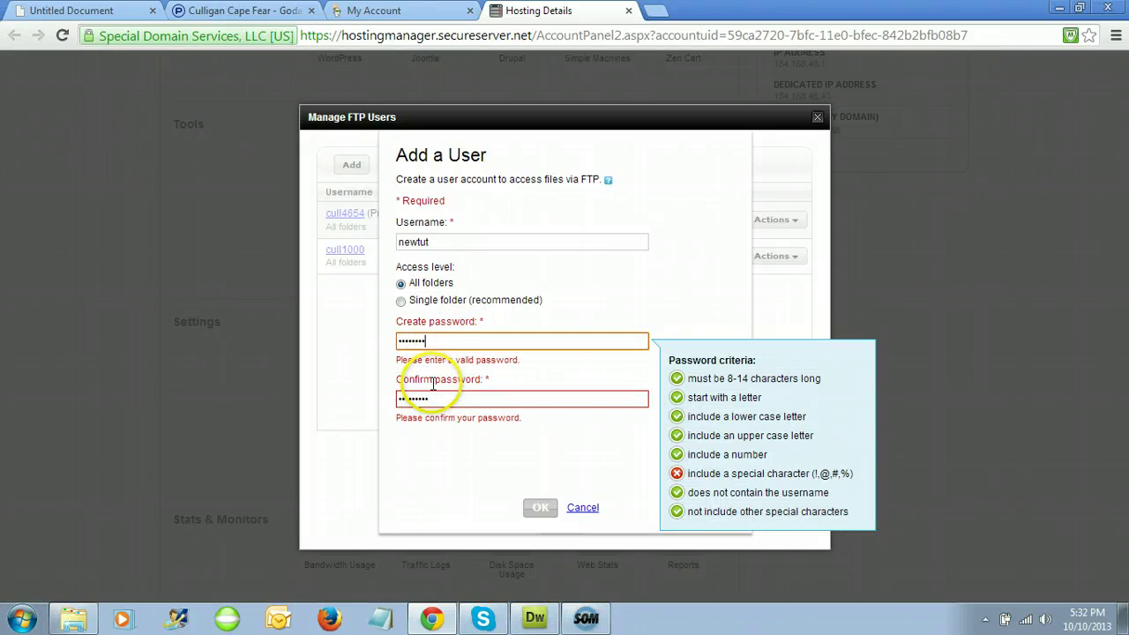
pyautogui.moveTo(433, 384); pyautogui.dragTo(258, 395)
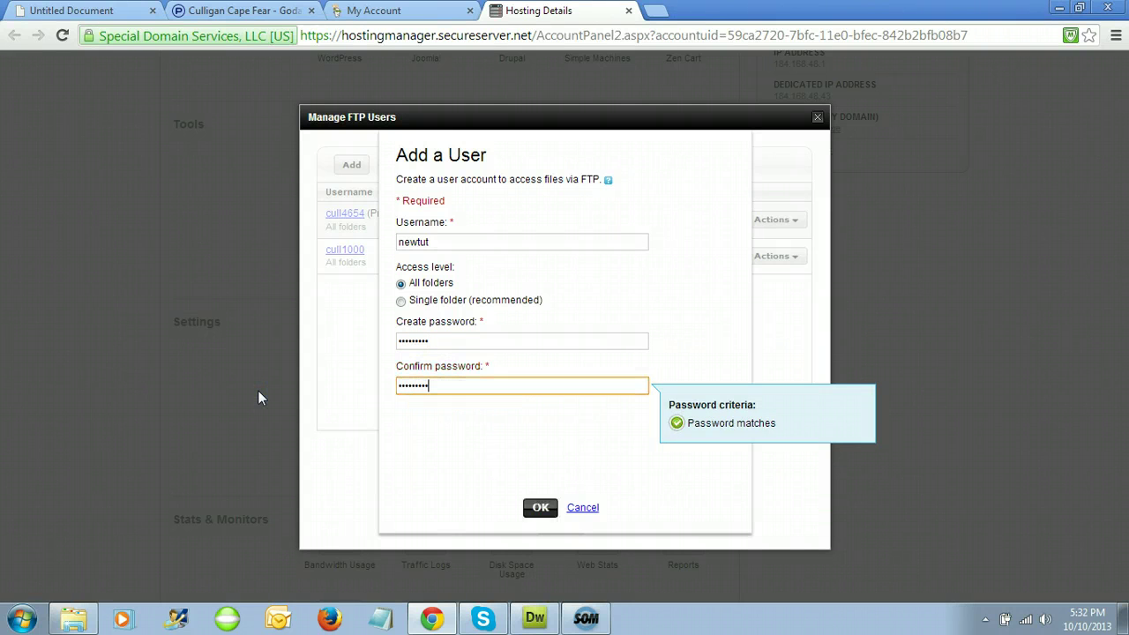
pyautogui.click(455, 464)
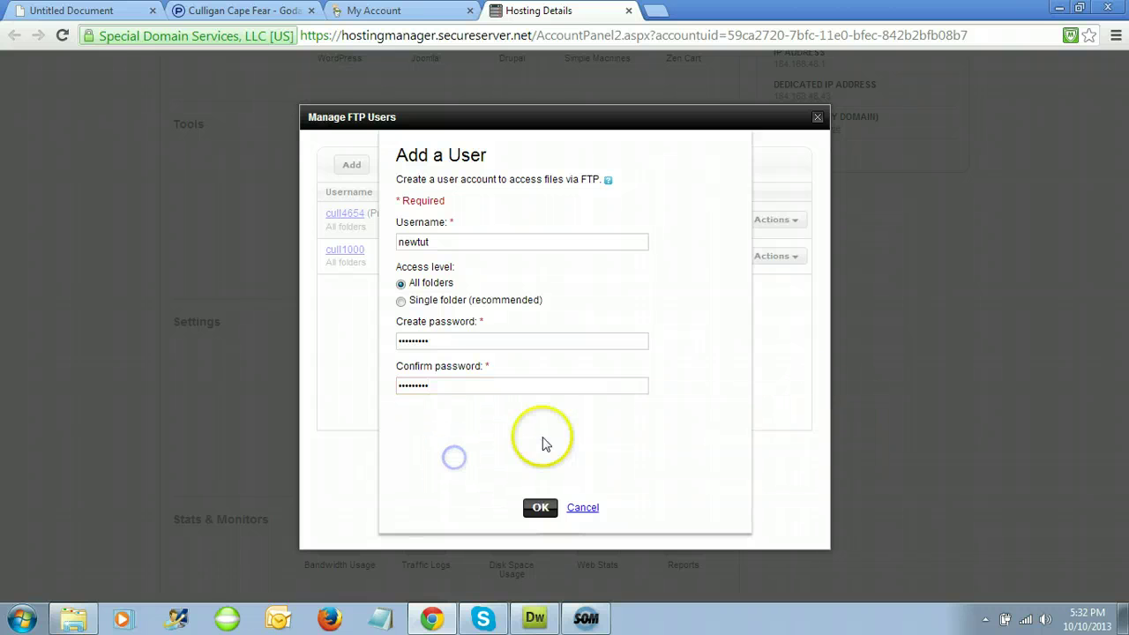
pyautogui.click(539, 509)
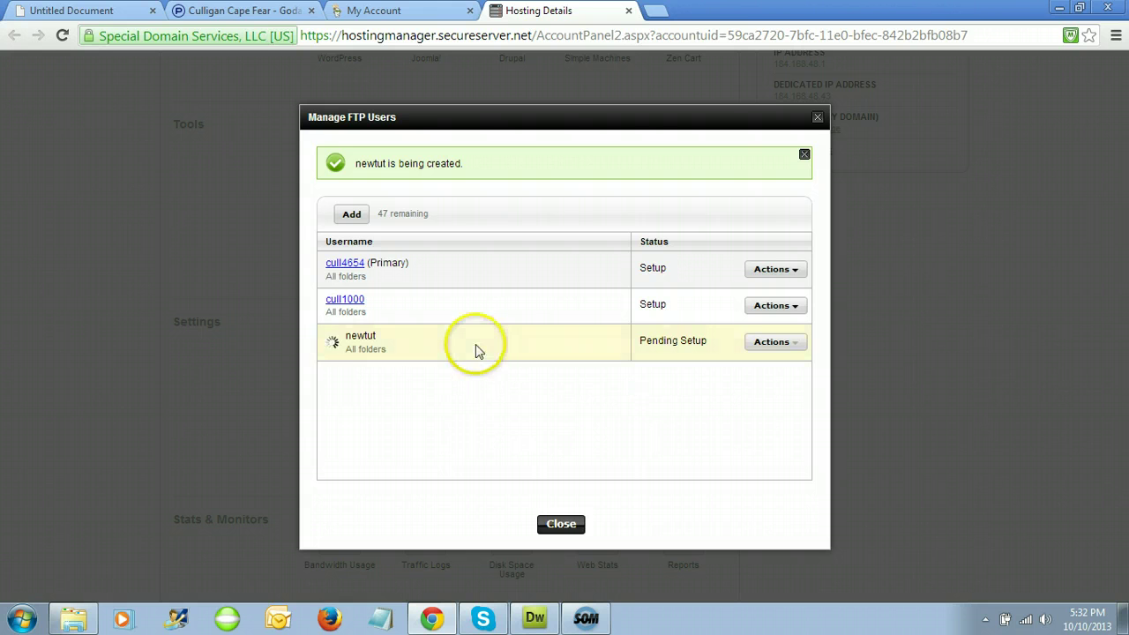
# Open a new browser tab while newtut is listed as Pending Setup
pyautogui.click(656, 11)
# Search Google for 'filezilla' and open the 'FileZilla - The free FTP solution' download page
pyautogui.write('google.com')
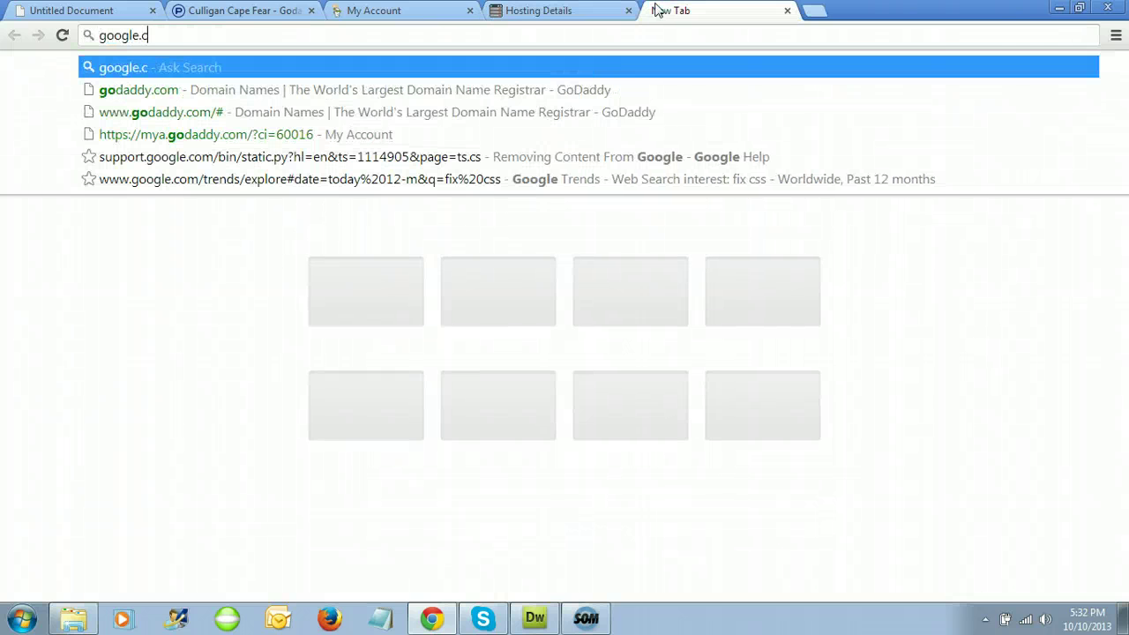
pyautogui.press('Return')
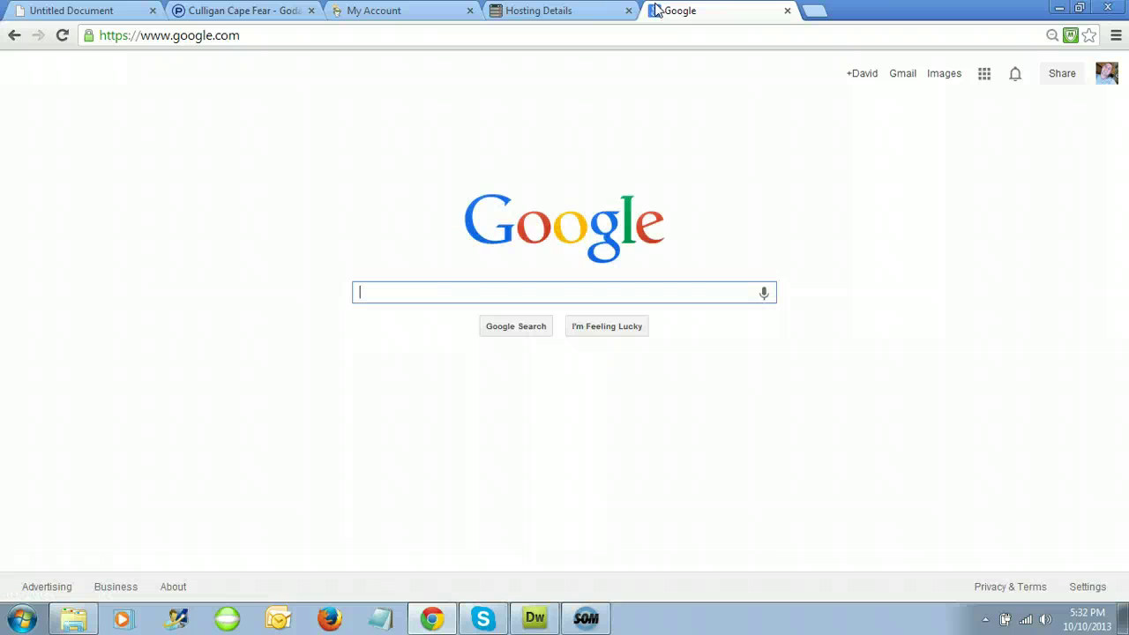
pyautogui.write('filezilla')
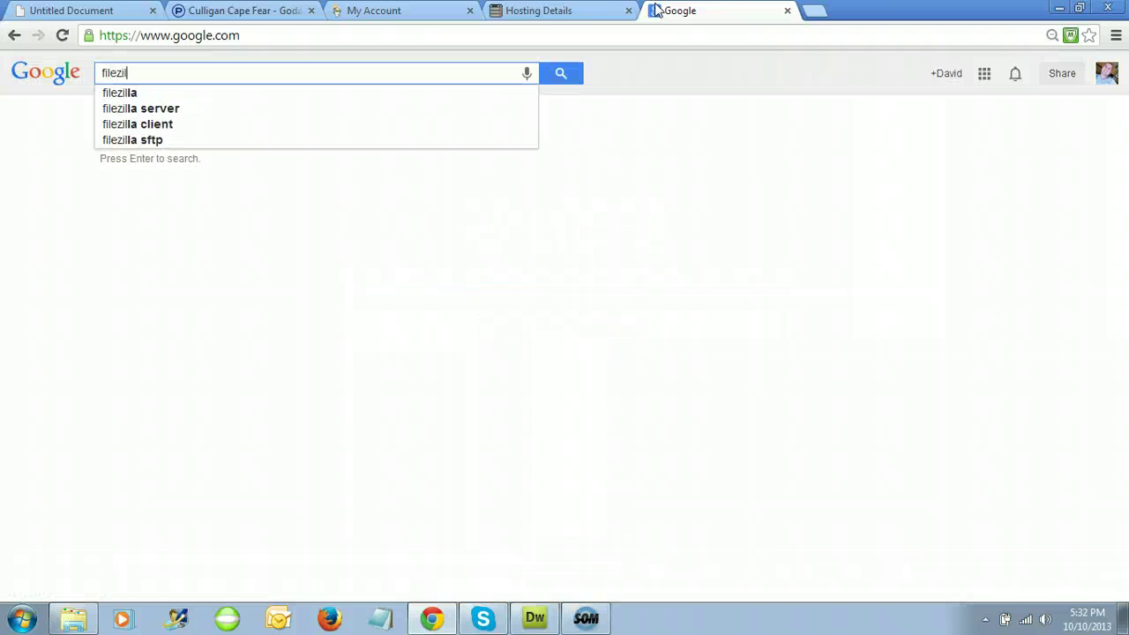
pyautogui.press('Return')
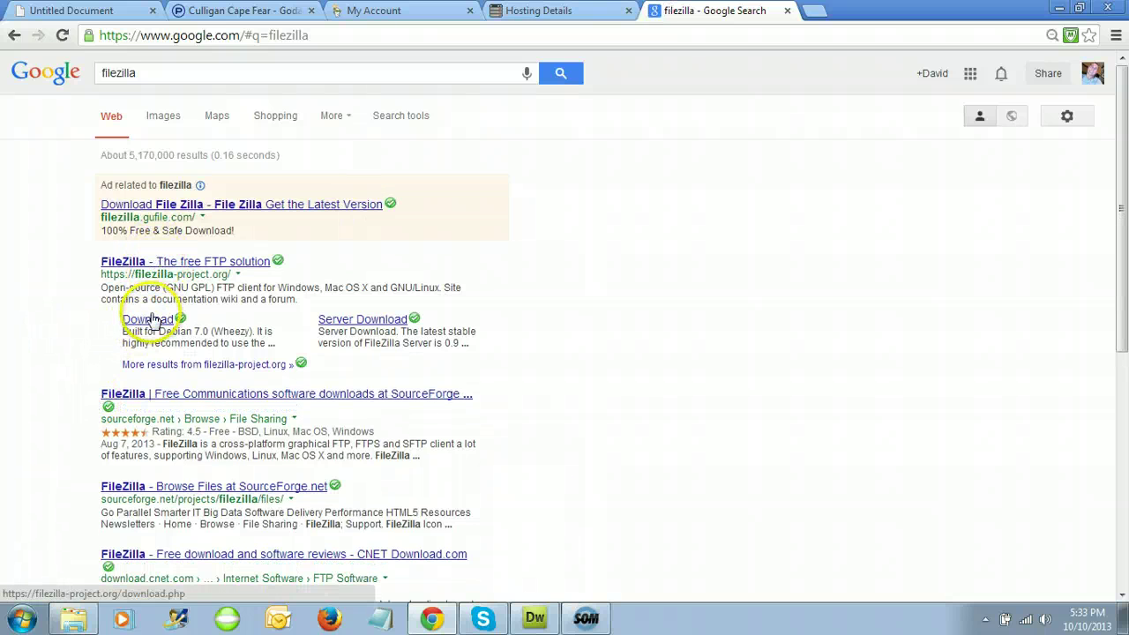
pyautogui.click(128, 262)
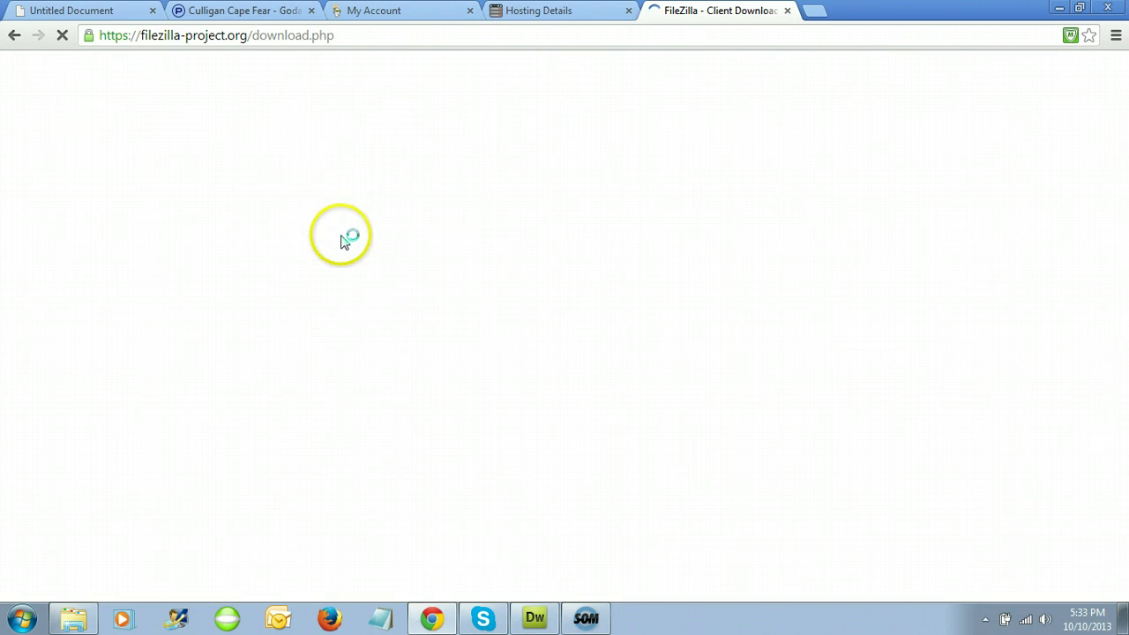
# Launch FileZilla from the Start menu, close the download tab, and bring FileZilla forward
pyautogui.click(12, 623)
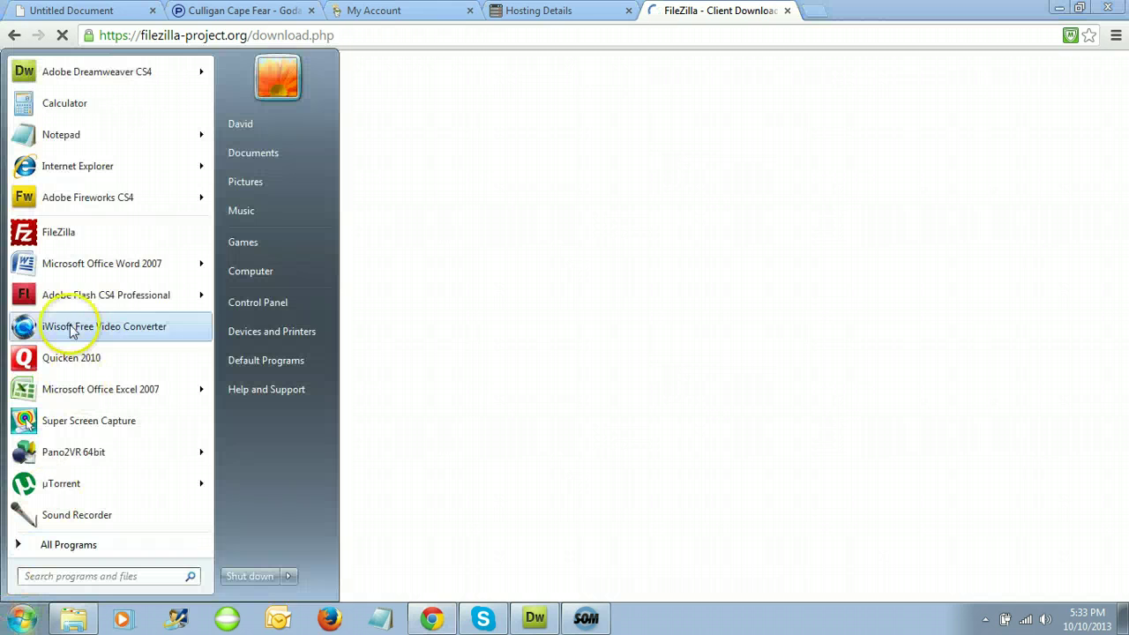
pyautogui.click(81, 235)
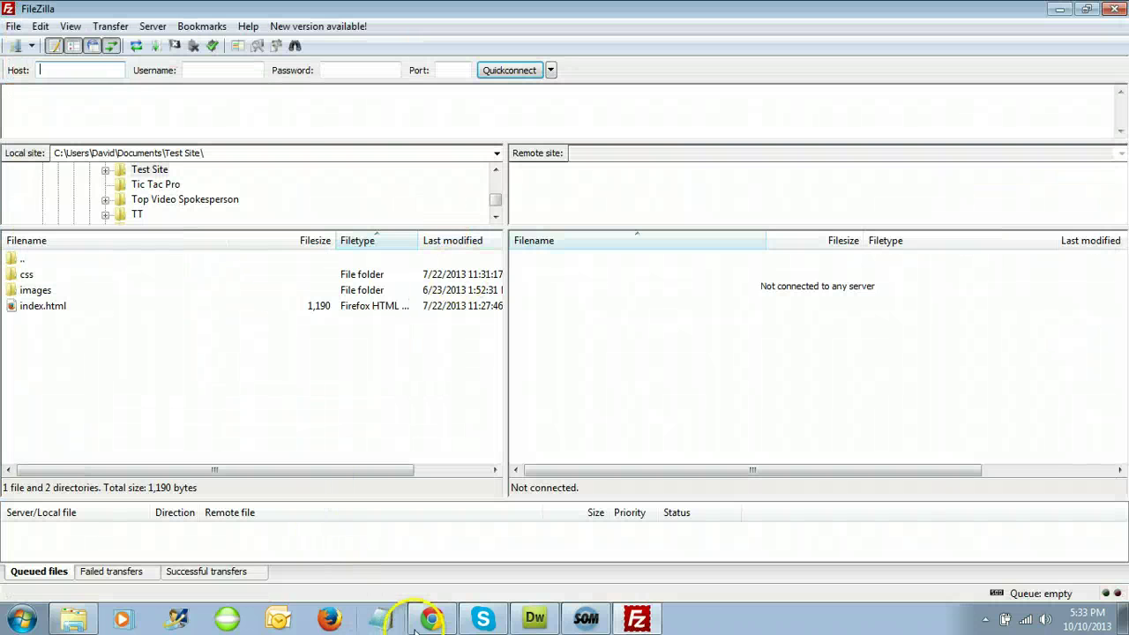
pyautogui.click(432, 617)
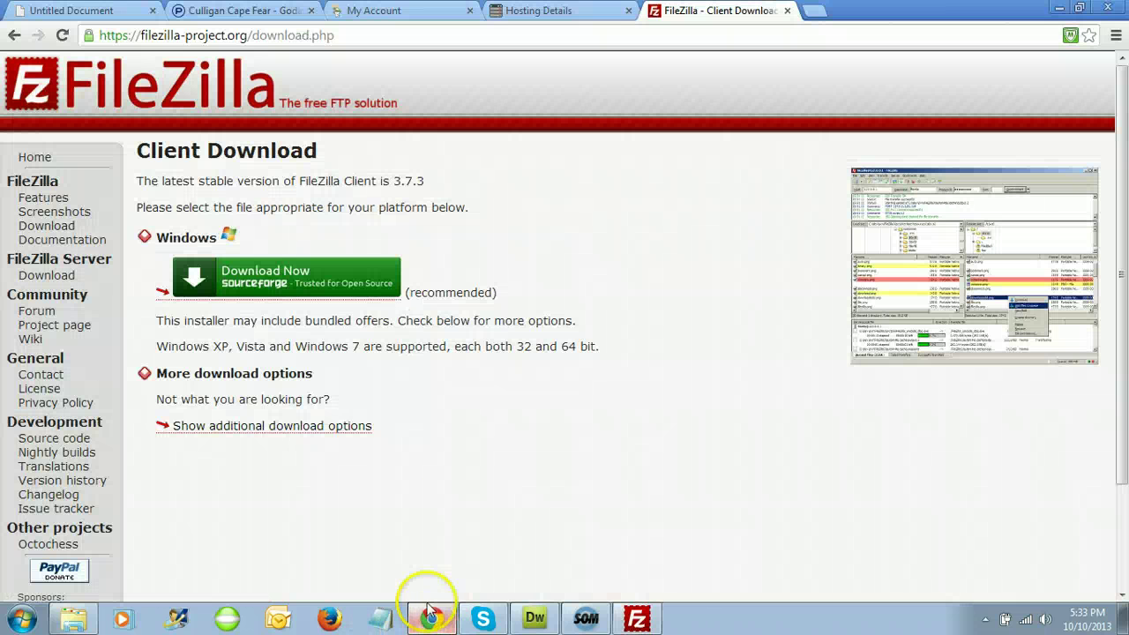
pyautogui.click(259, 277)
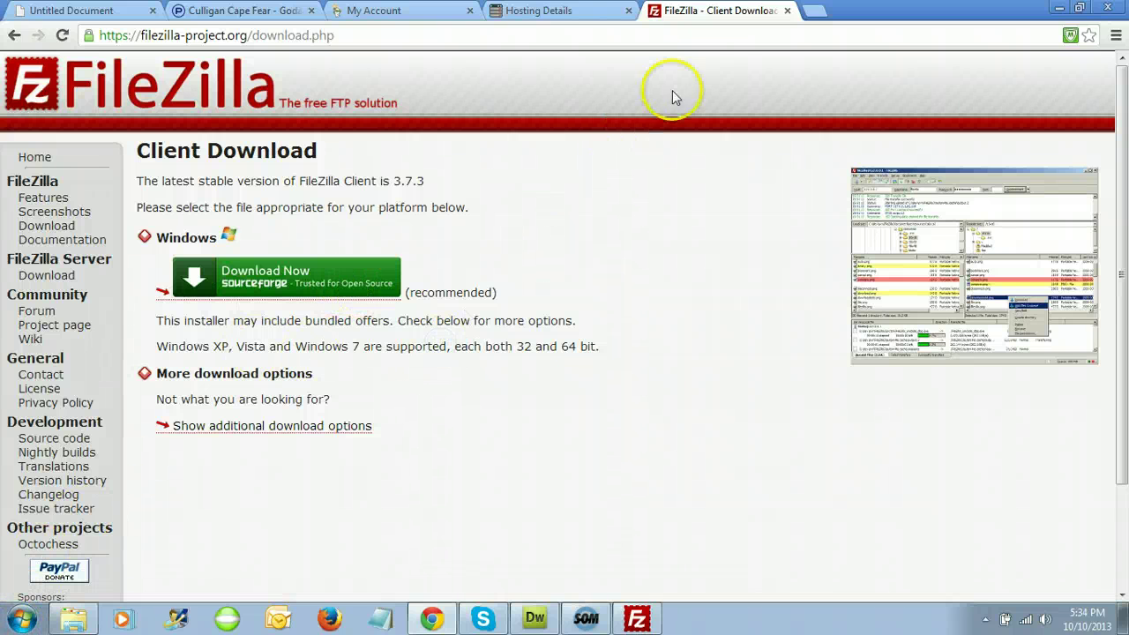
pyautogui.click(788, 10)
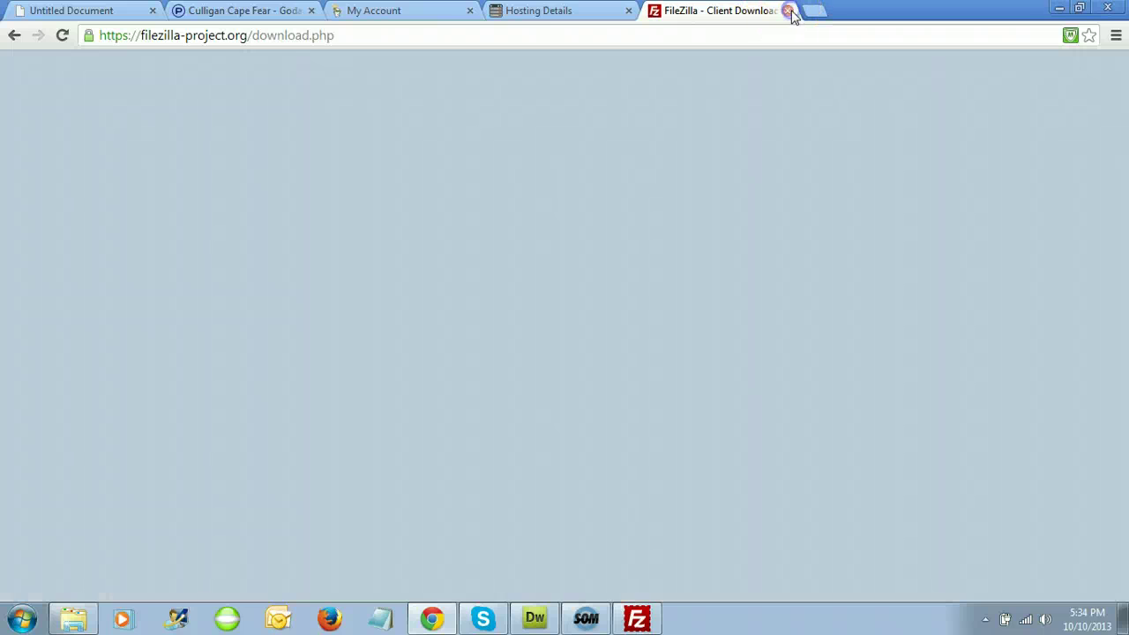
pyautogui.click(632, 623)
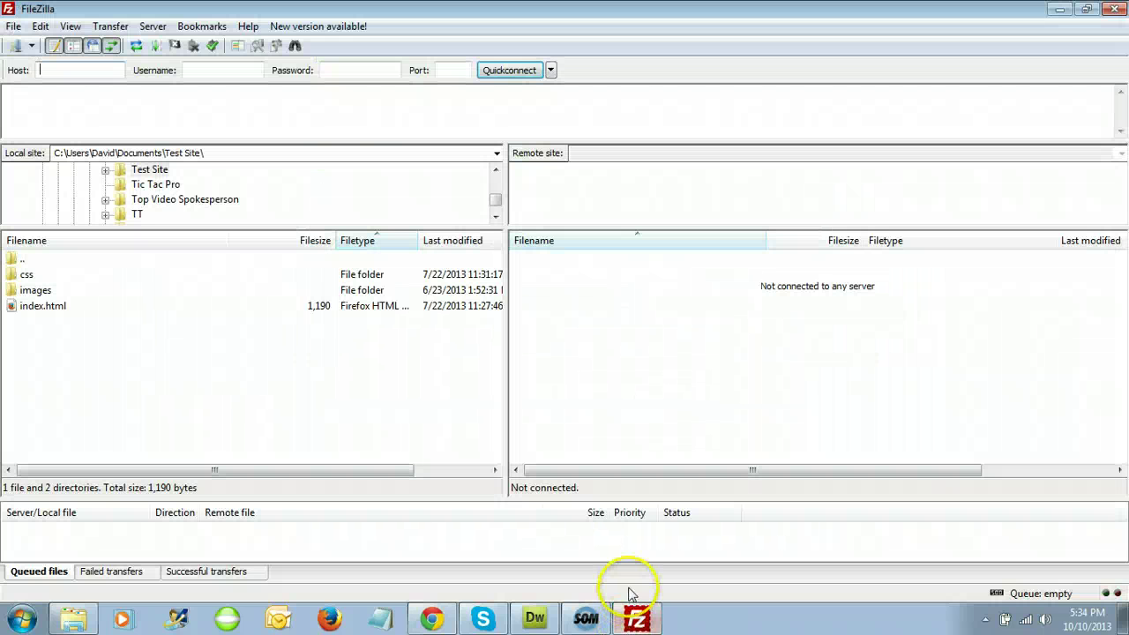
# Return to the Hosting Details tab where Manage FTP Users shows newtut as Pending Setup
pyautogui.click(431, 622)
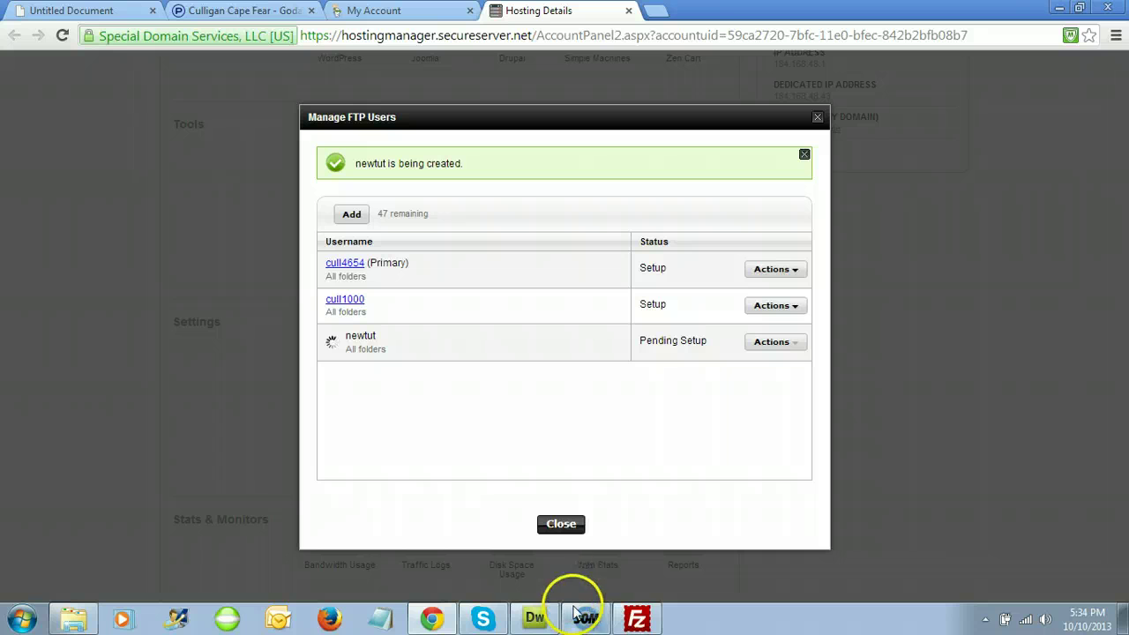
pyautogui.moveTo(586, 613)
pyautogui.click(563, 578)
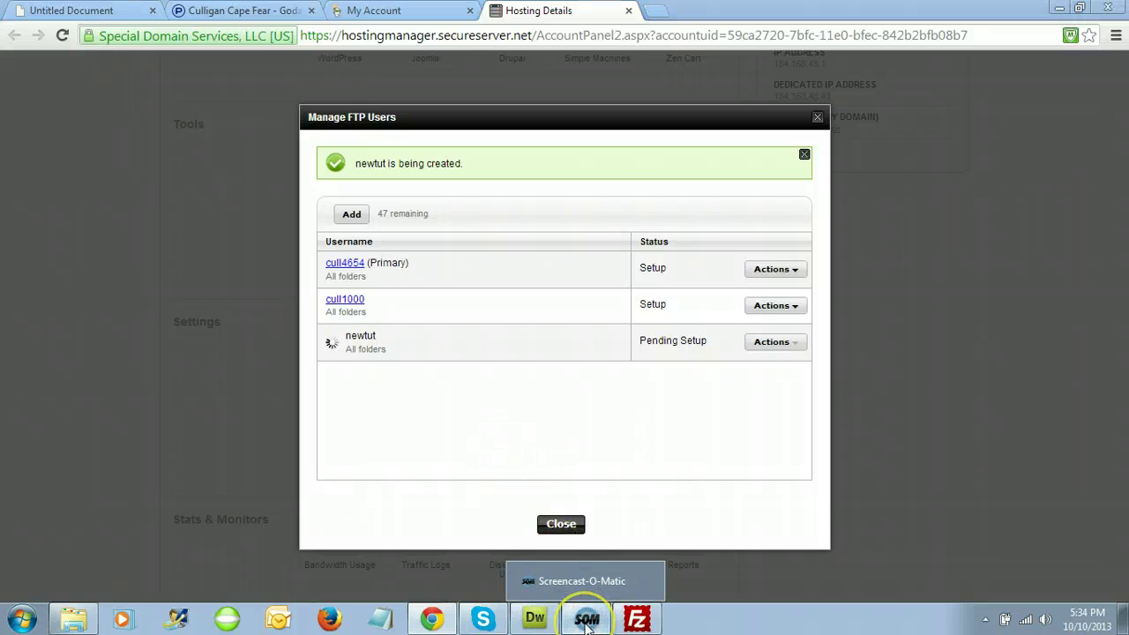
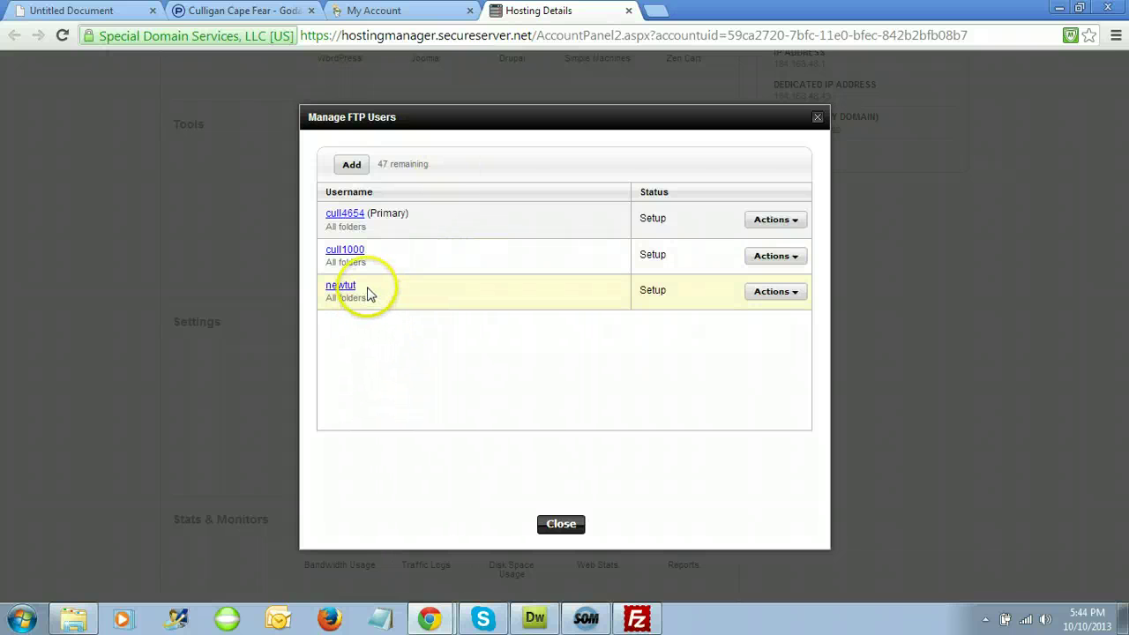
# Close the FTP user manager once the third account appears with All folders access
pyautogui.click(560, 524)
# Copy the server IP address 184.168.48.1 from the server details, then bring FileZilla forward
pyautogui.scroll(2, 838, 355)
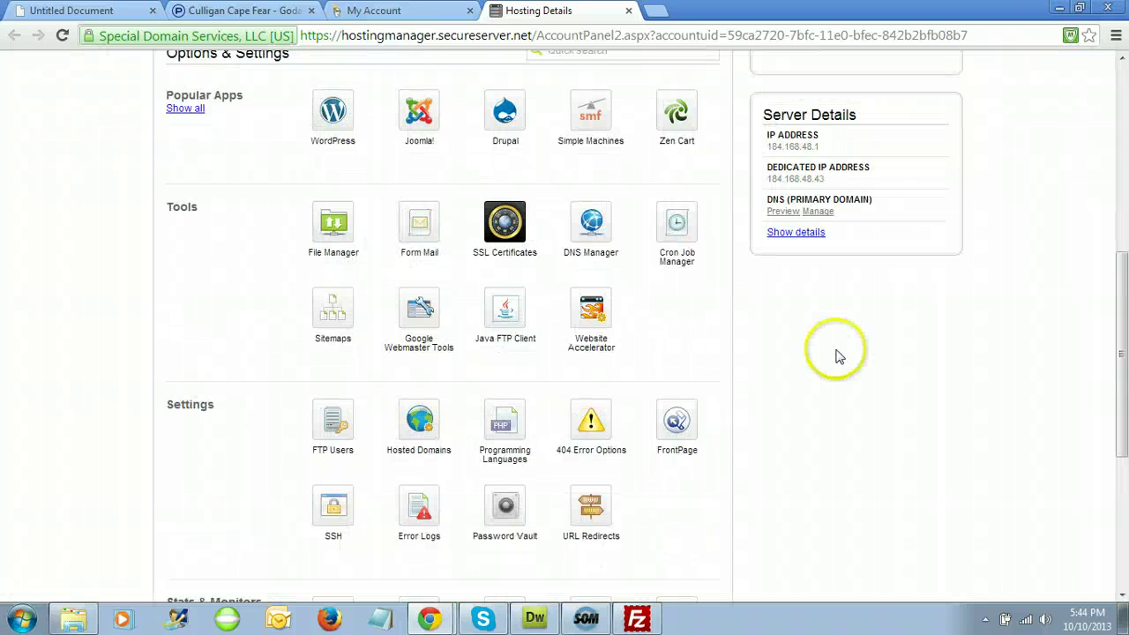
pyautogui.click(820, 228)
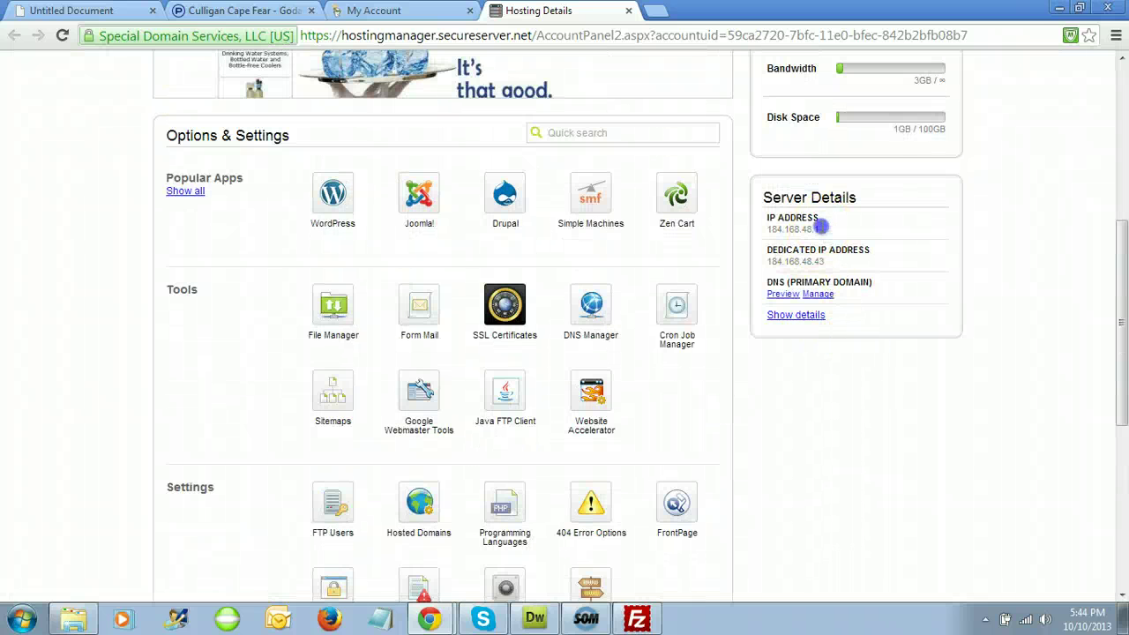
pyautogui.rightClick(772, 233)
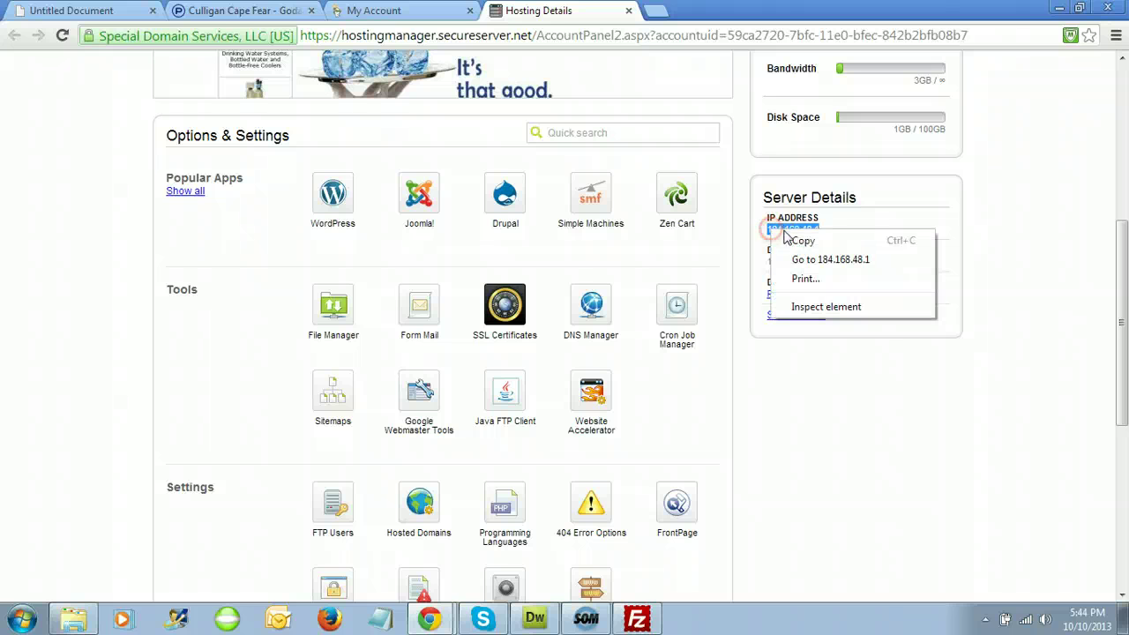
pyautogui.click(800, 242)
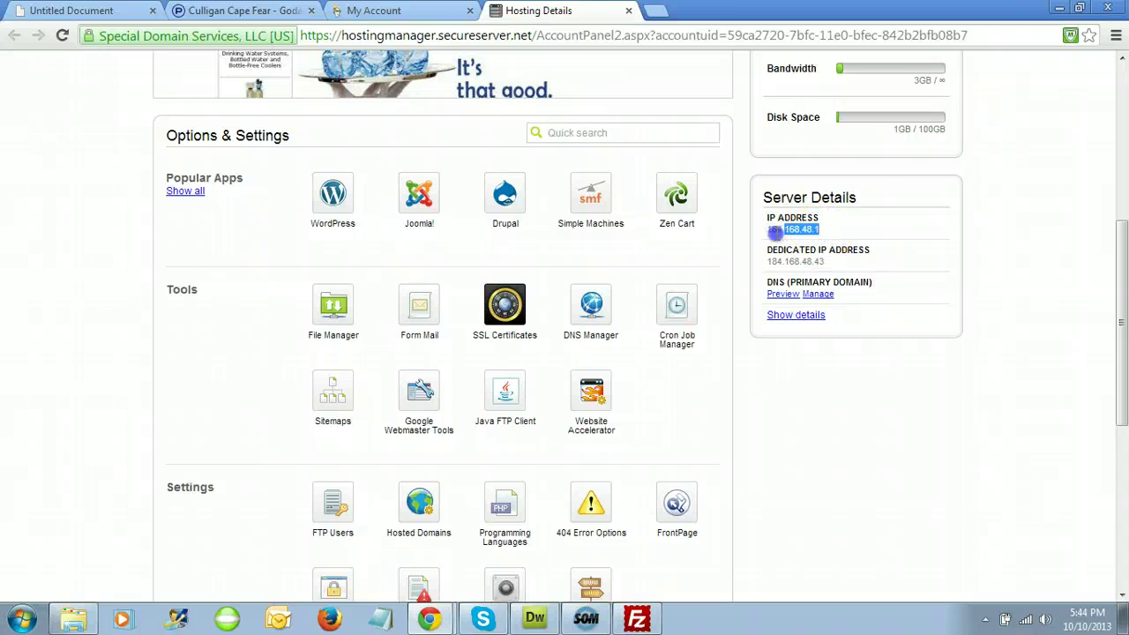
pyautogui.rightClick(777, 240)
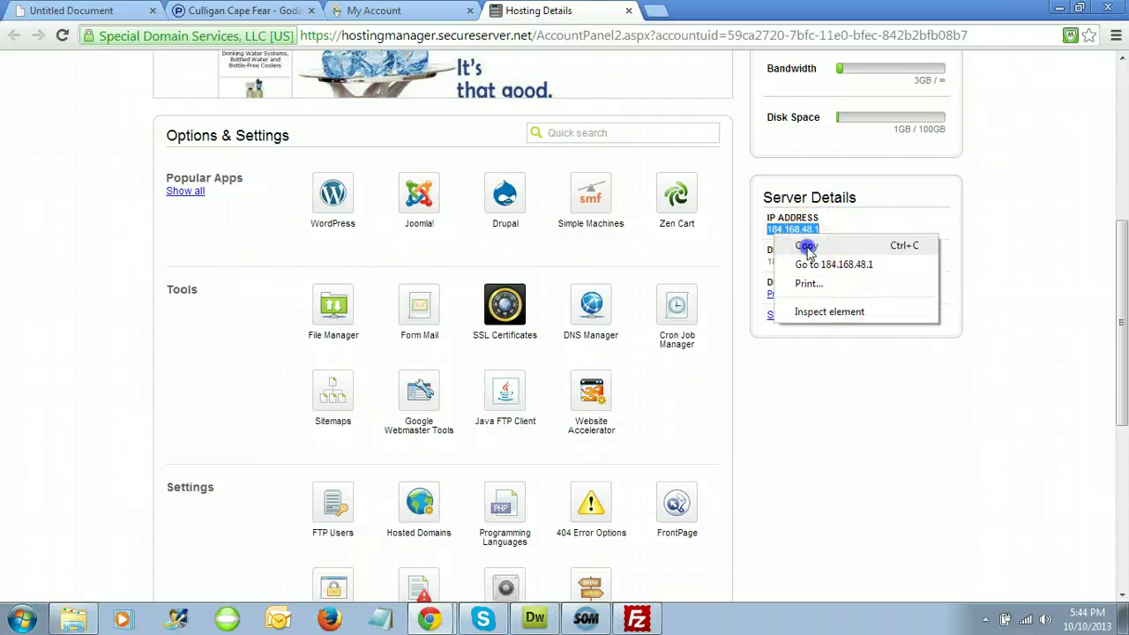
pyautogui.click(807, 246)
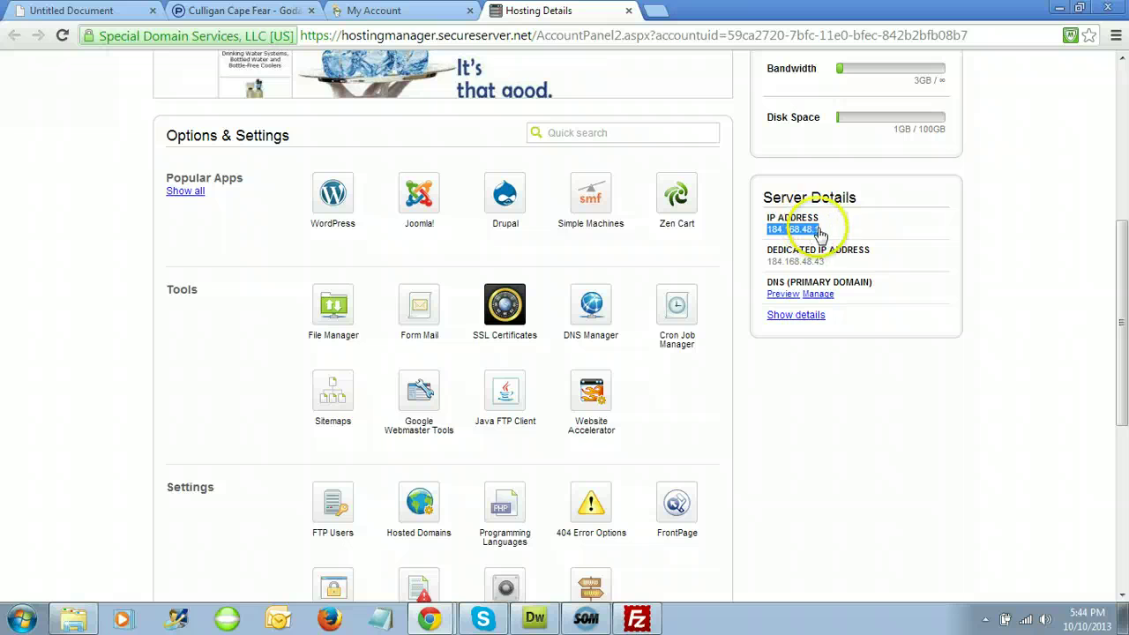
pyautogui.moveTo(793, 251); pyautogui.dragTo(829, 243)
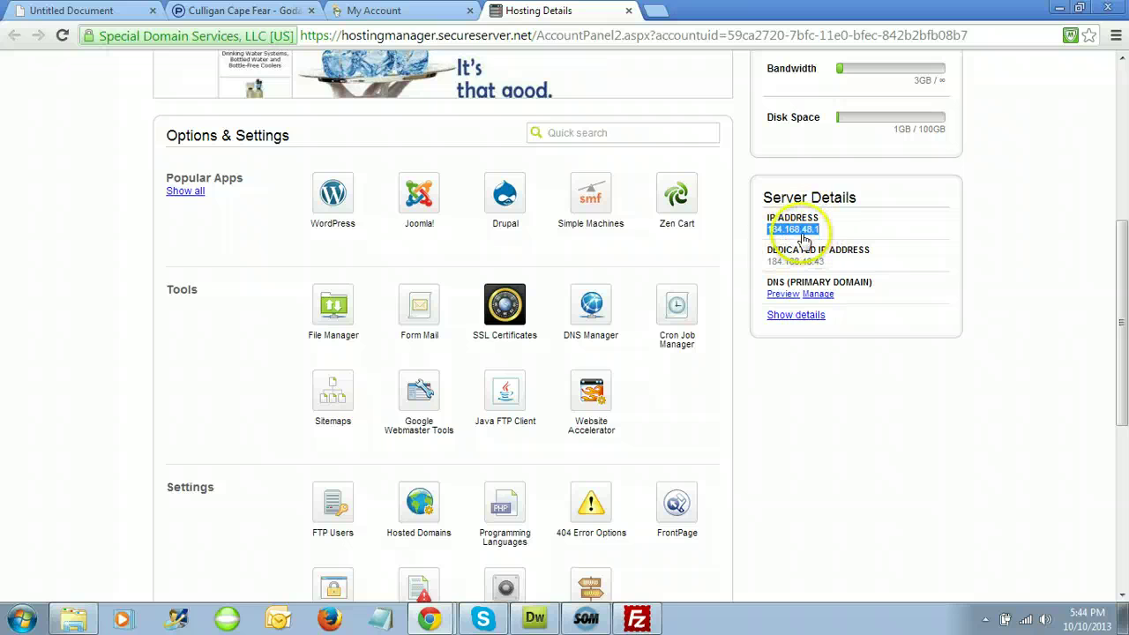
pyautogui.moveTo(827, 232); pyautogui.dragTo(764, 228)
pyautogui.hotkey('ctrl', 'c')
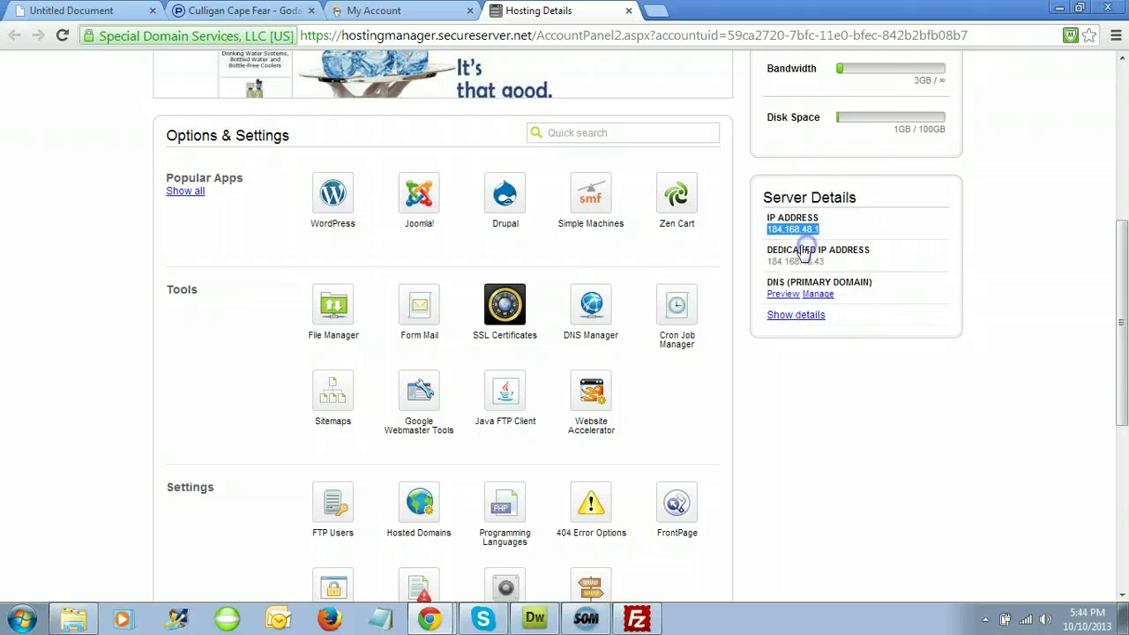
pyautogui.click(637, 619)
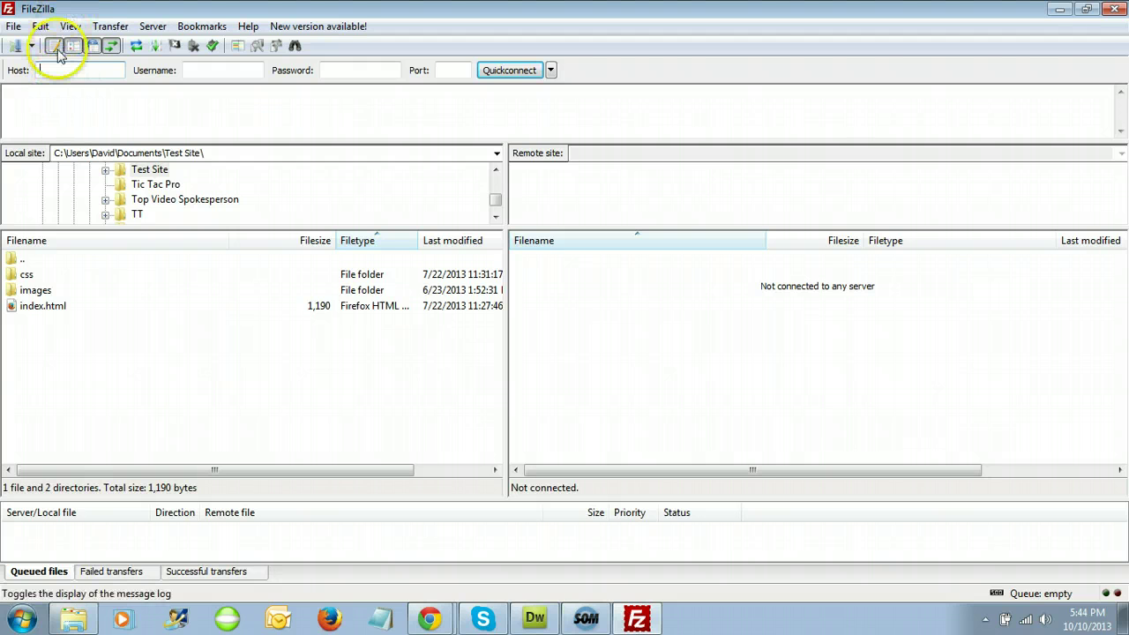
pyautogui.click(62, 69)
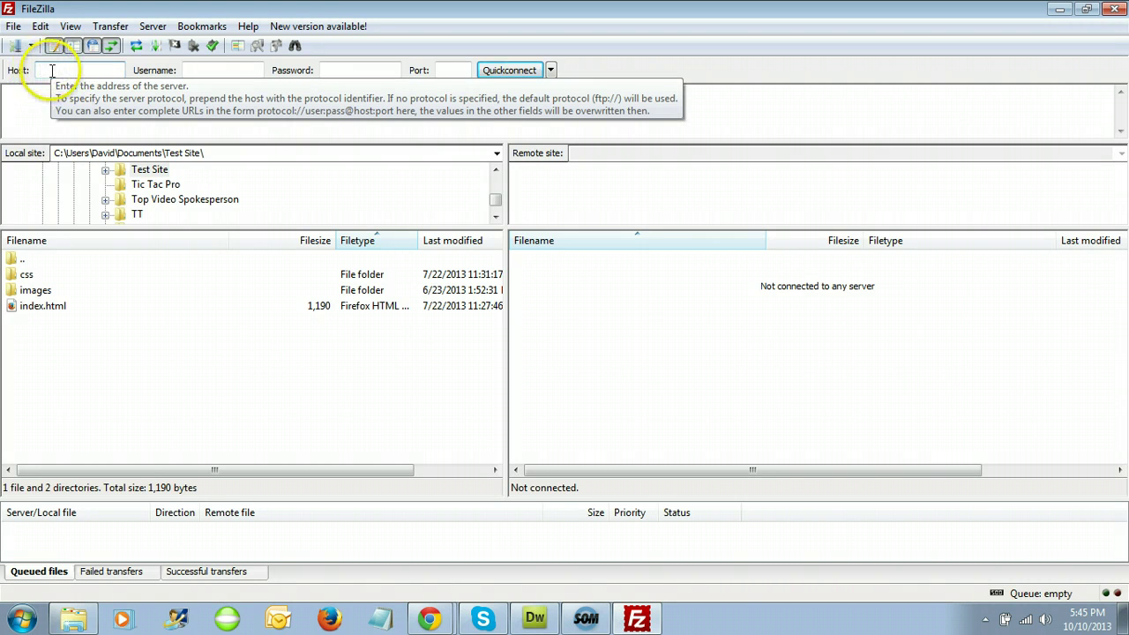
pyautogui.click(12, 26)
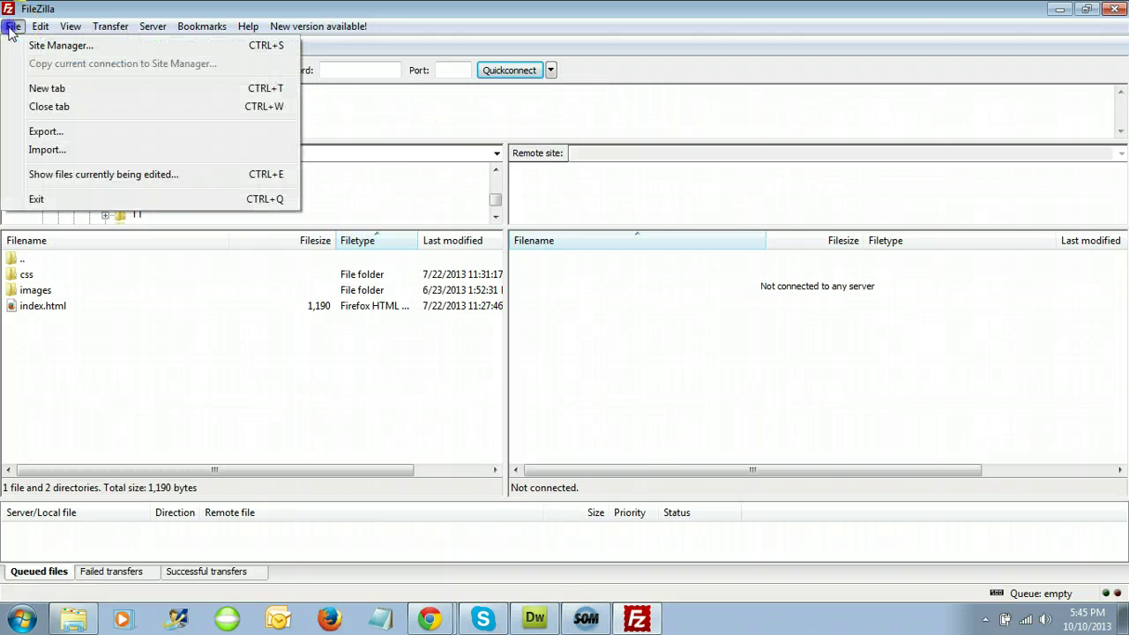
pyautogui.click(35, 42)
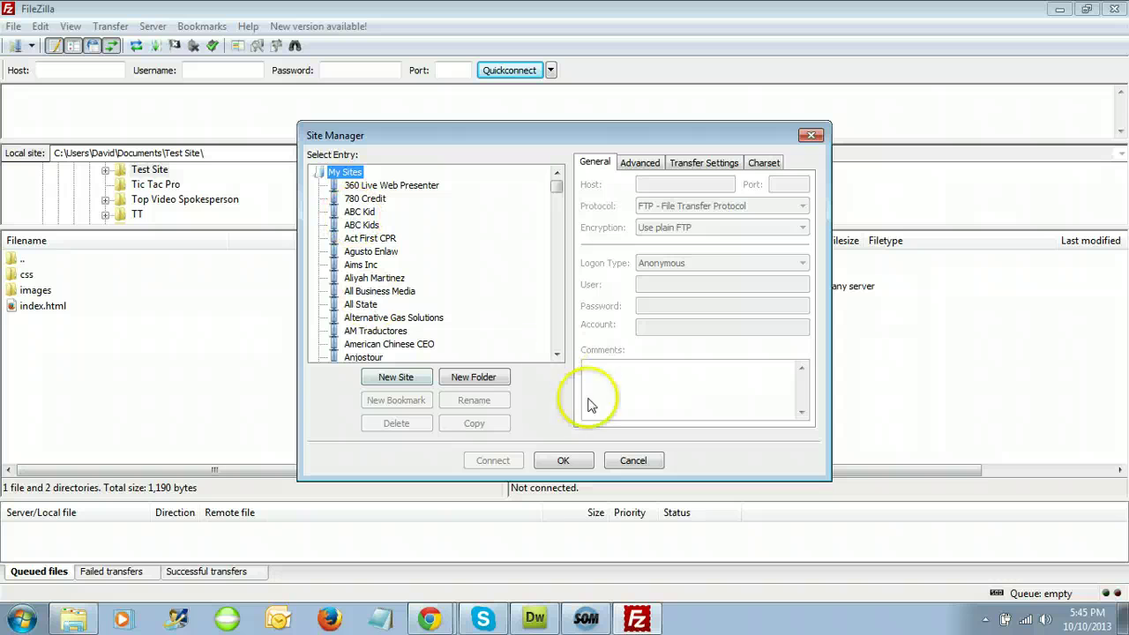
pyautogui.click(634, 462)
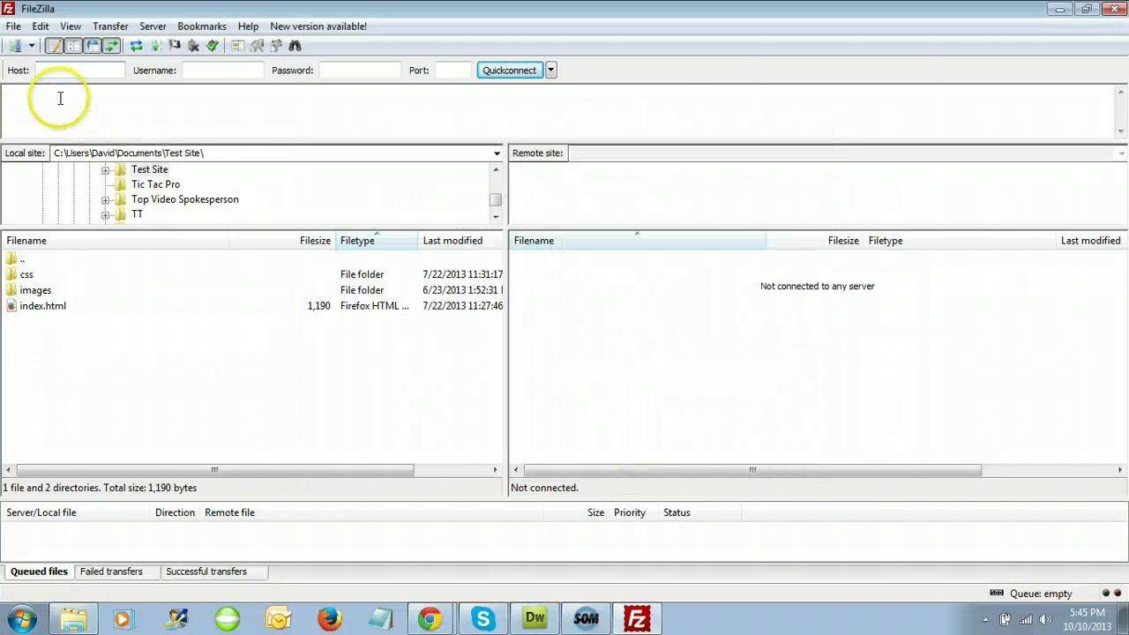
pyautogui.click(57, 70)
# Quickconnect to host 184.168.48.1 with the new FTP user's username and password
pyautogui.rightClick(56, 70)
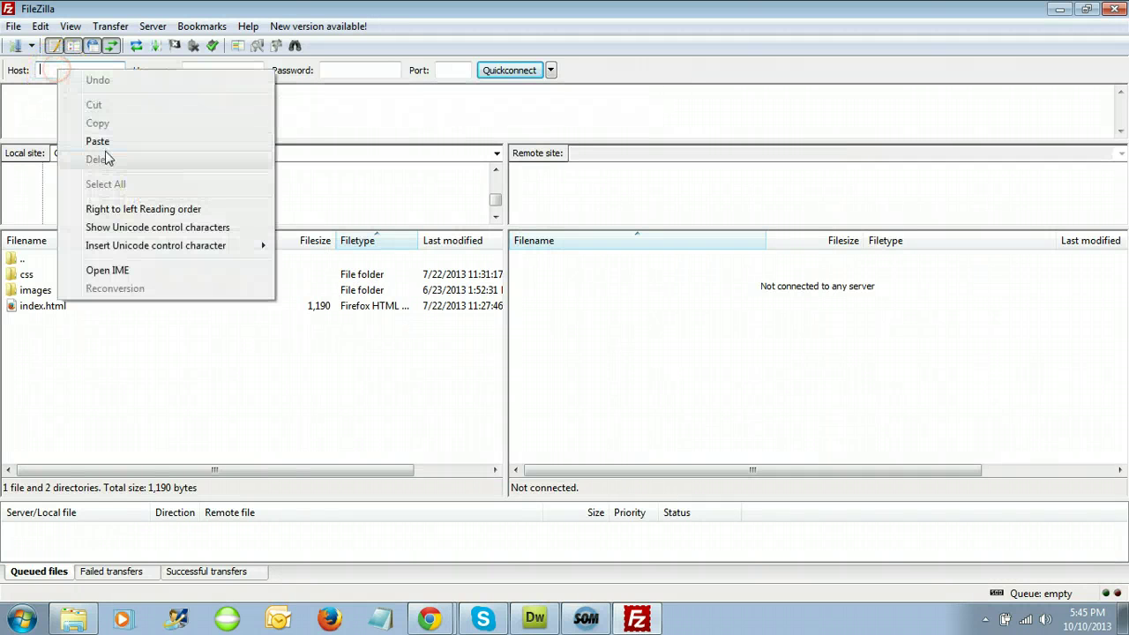
pyautogui.click(98, 141)
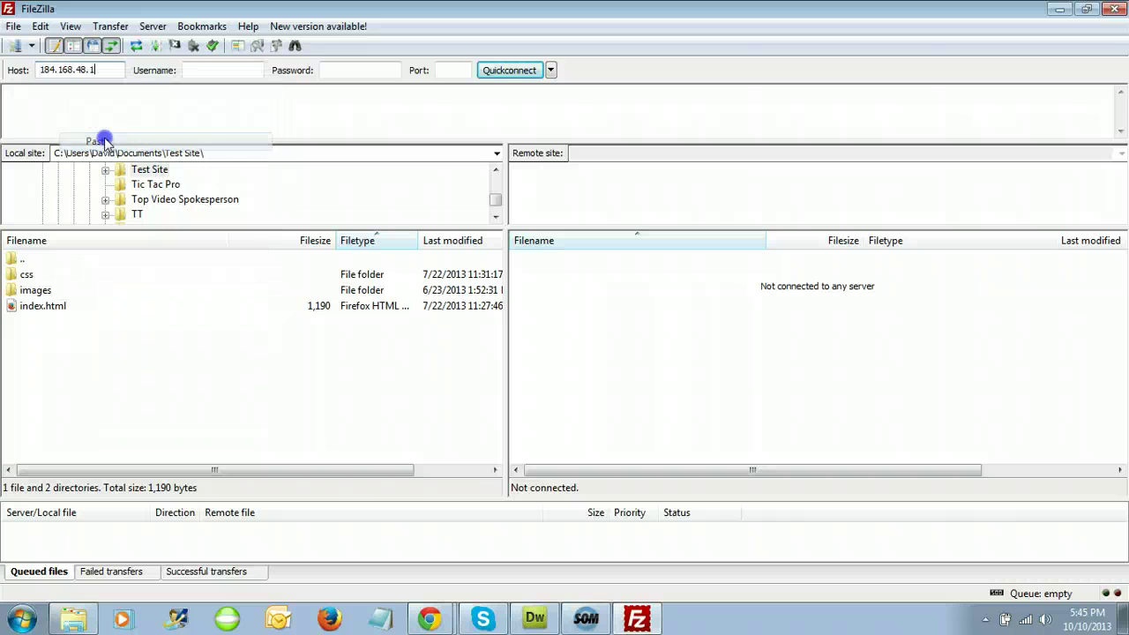
pyautogui.click(40, 70)
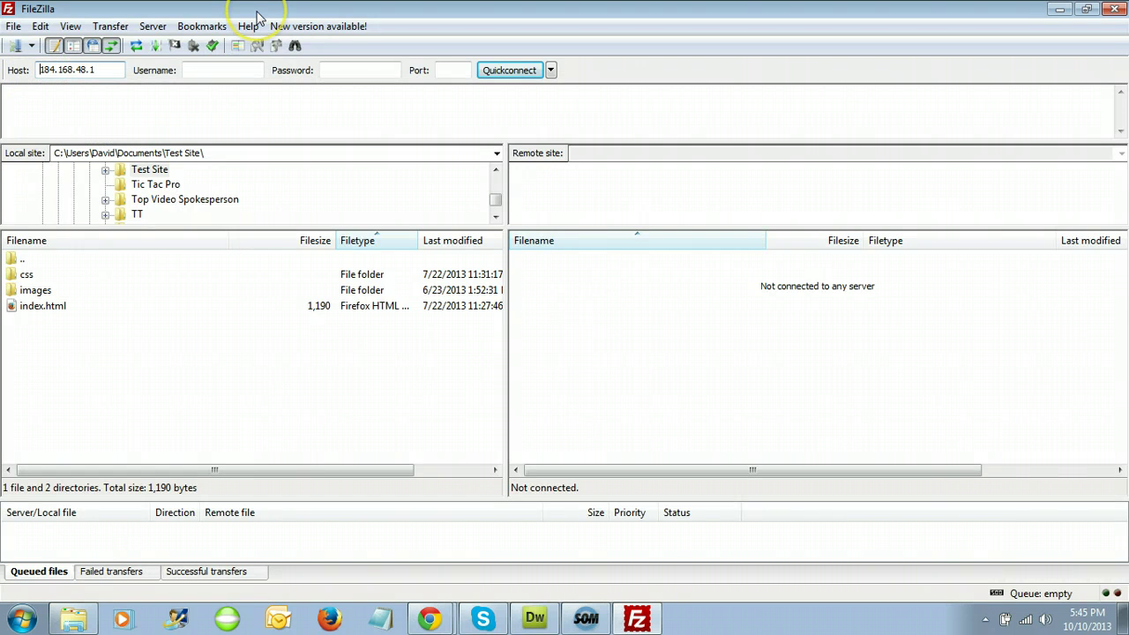
pyautogui.click(203, 76)
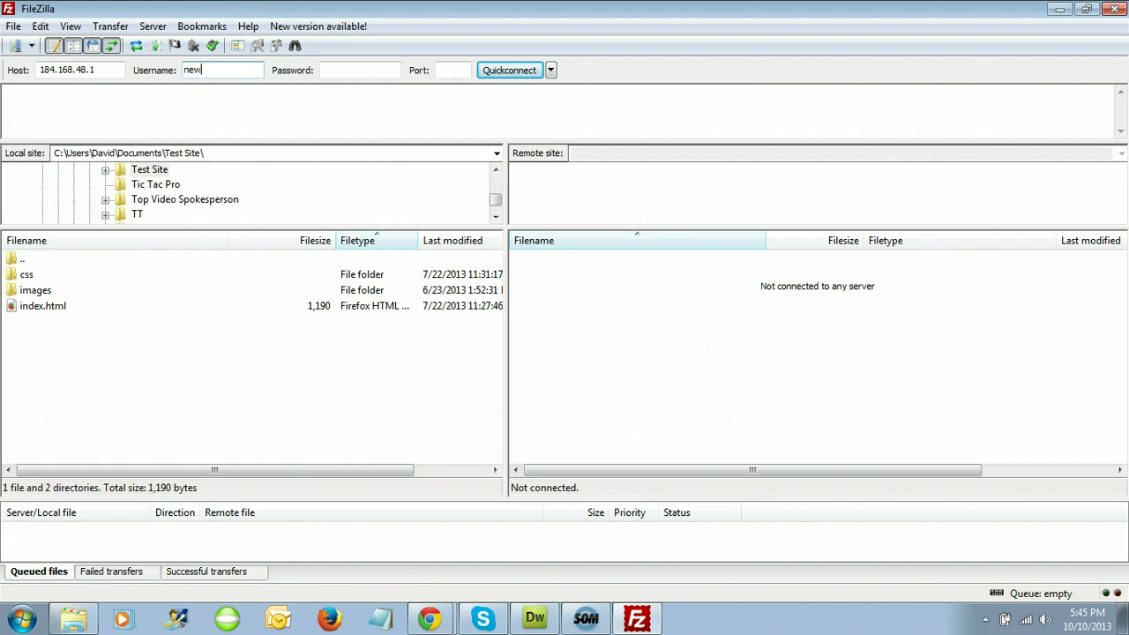
pyautogui.click(364, 76)
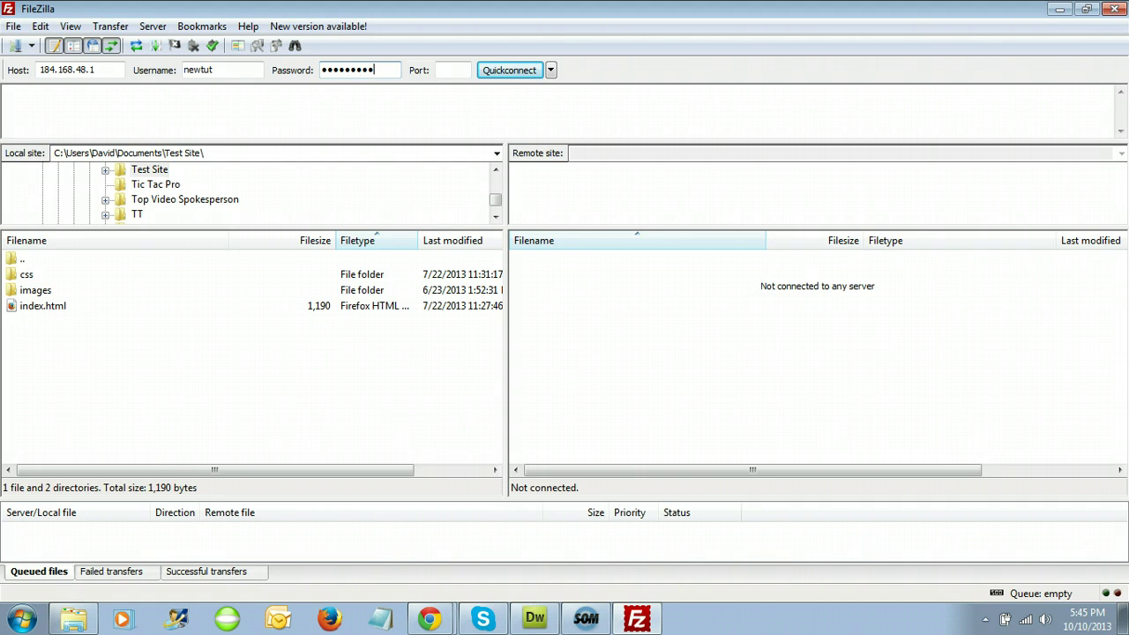
pyautogui.click(523, 75)
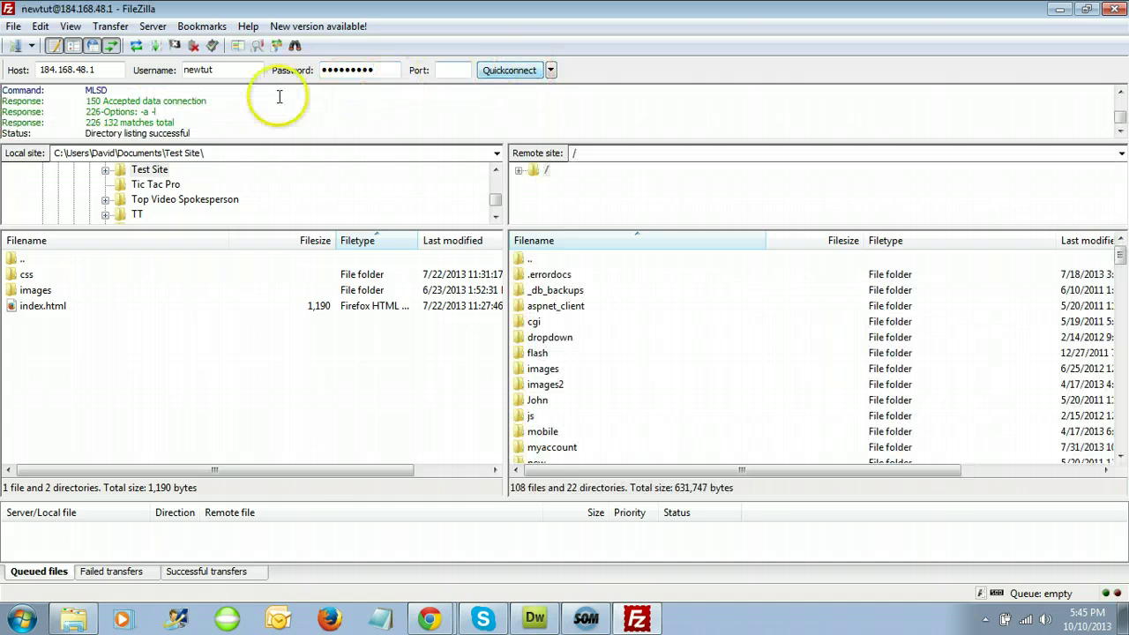
pyautogui.moveTo(193, 142); pyautogui.dragTo(189, 187)
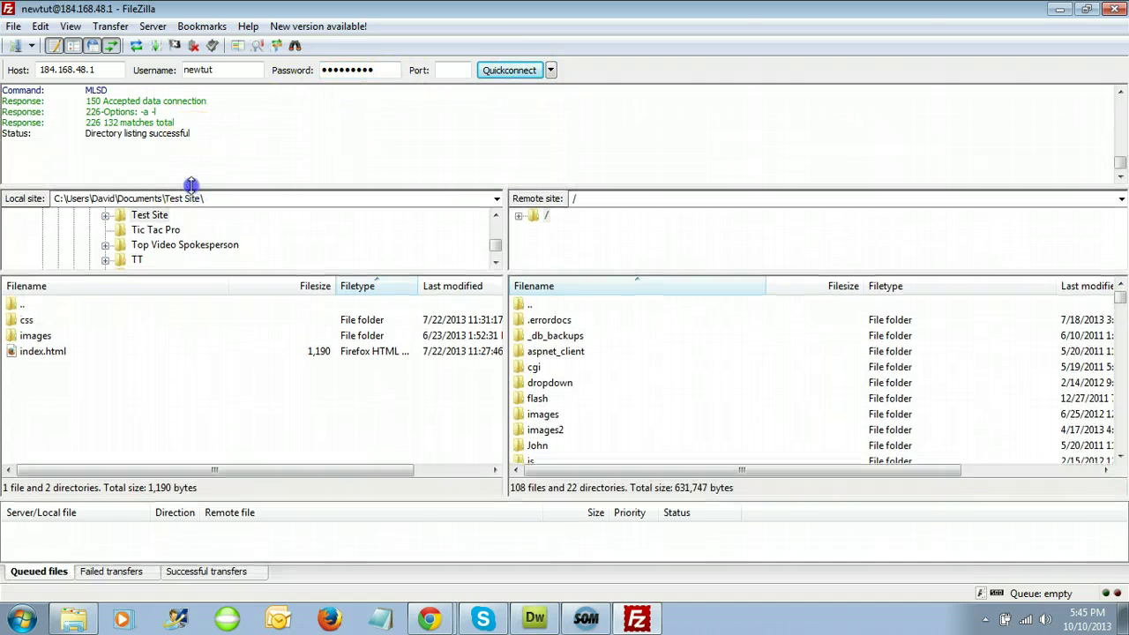
pyautogui.scroll(2, 180, 128)
pyautogui.scroll(5, 180, 128)
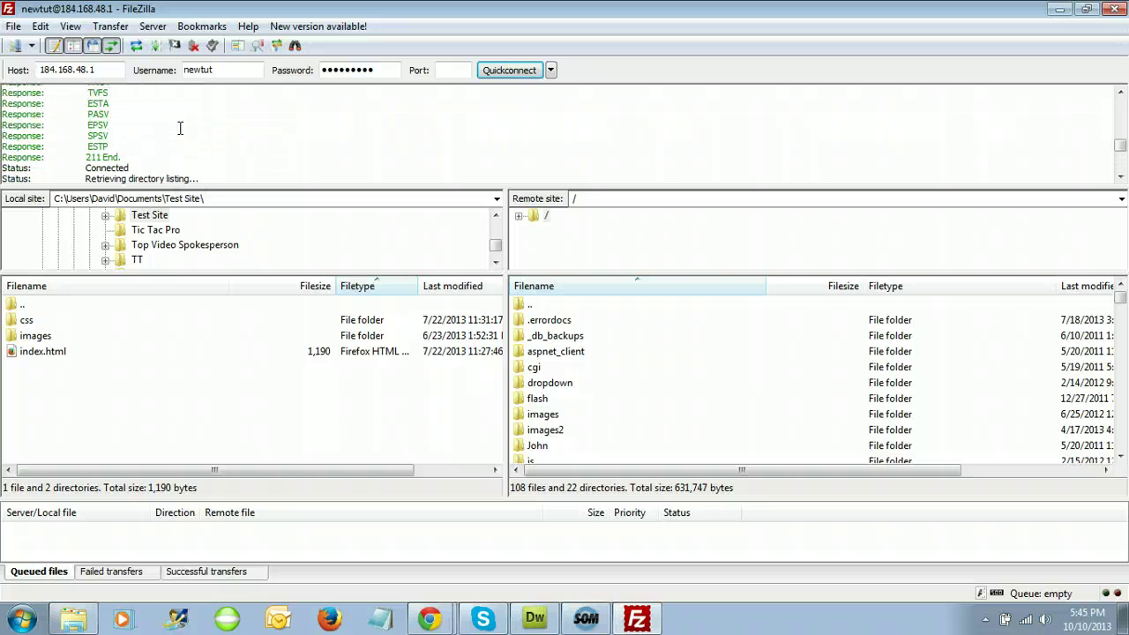
pyautogui.scroll(-4, 187, 123)
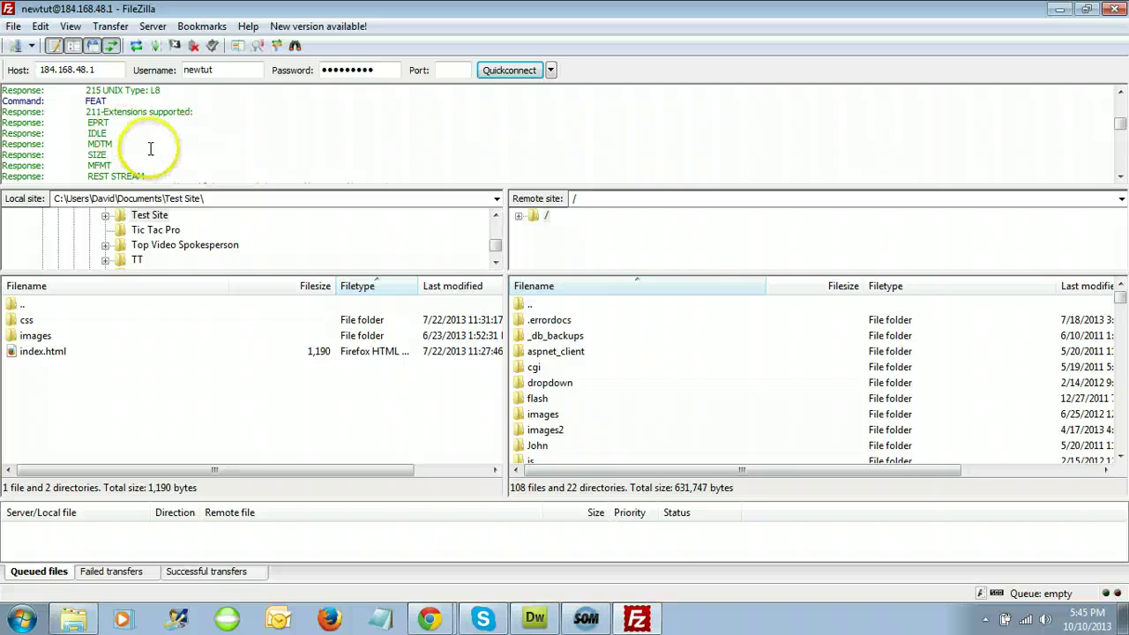
pyautogui.scroll(-5, 149, 147)
pyautogui.scroll(-4, 149, 148)
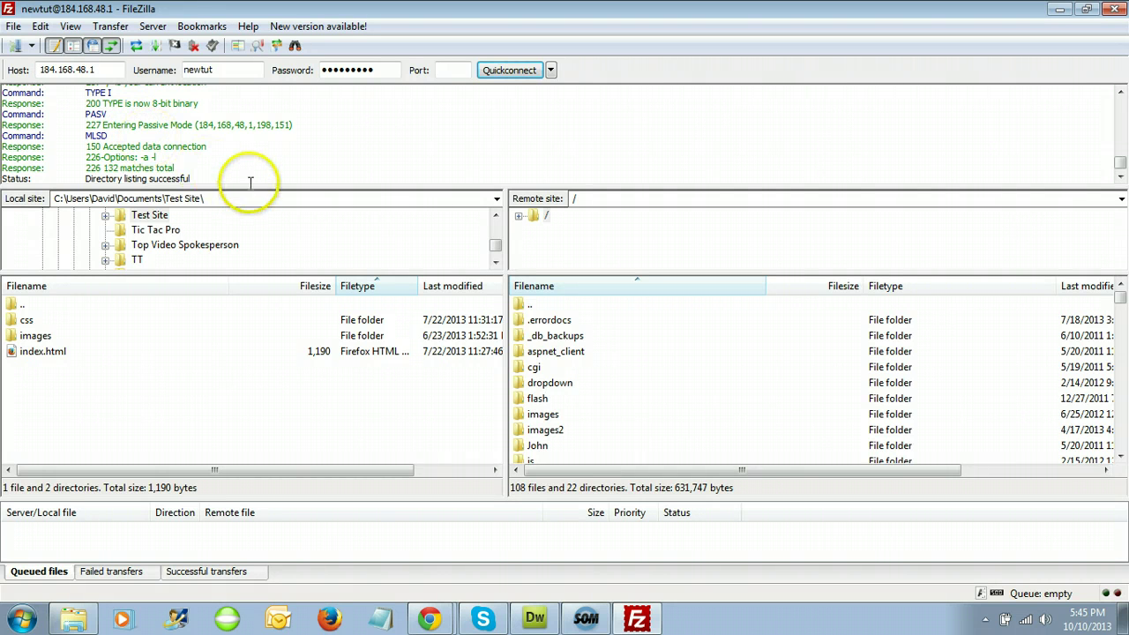
pyautogui.moveTo(248, 185); pyautogui.dragTo(252, 155)
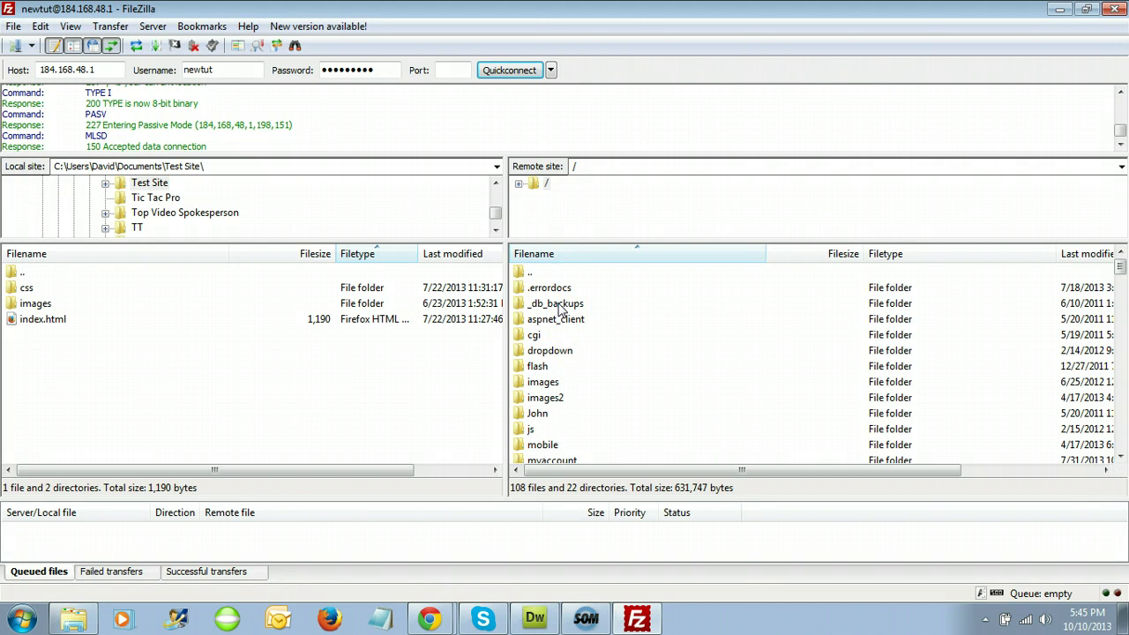
# Create a remote directory named /test at the server root
pyautogui.click(569, 350)
pyautogui.scroll(-8, 569, 352)
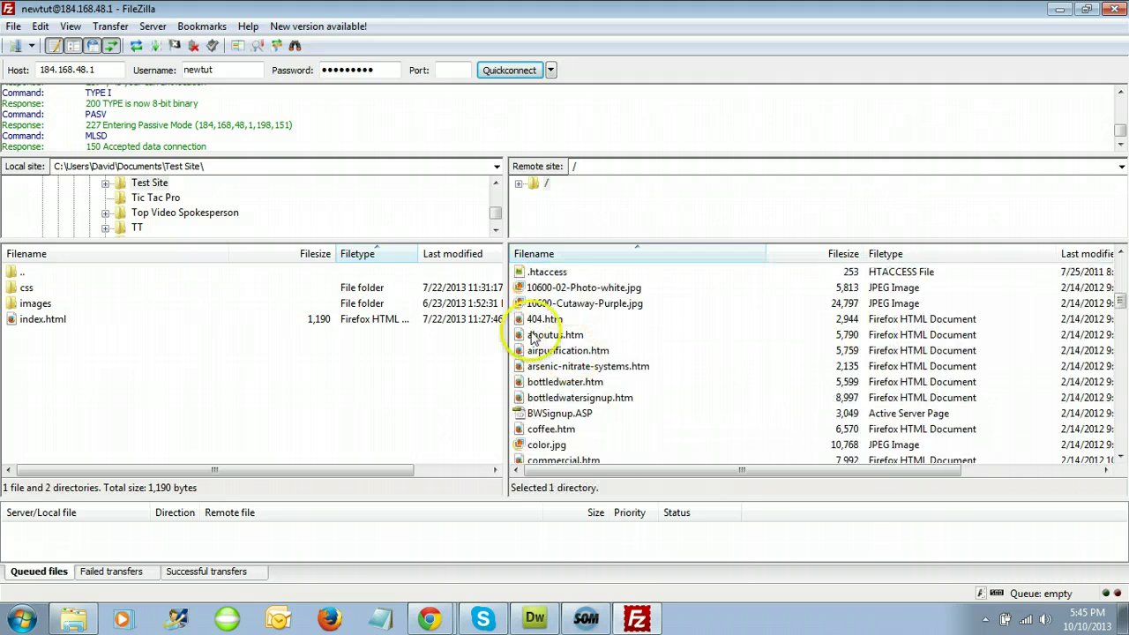
pyautogui.scroll(8, 533, 339)
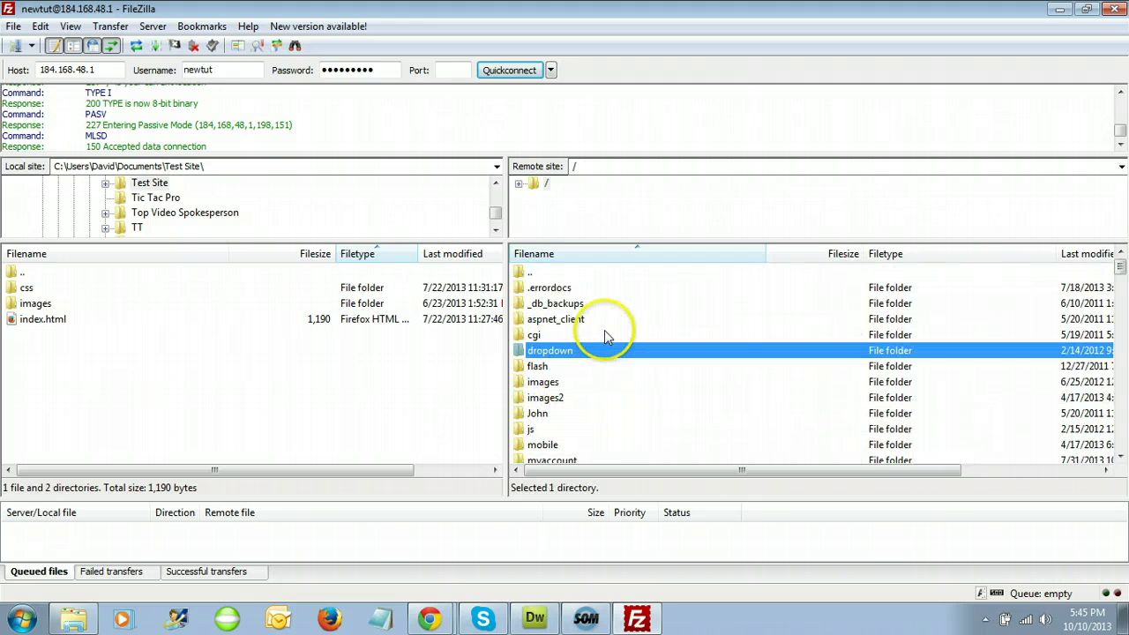
pyautogui.click(540, 272)
pyautogui.rightClick(547, 275)
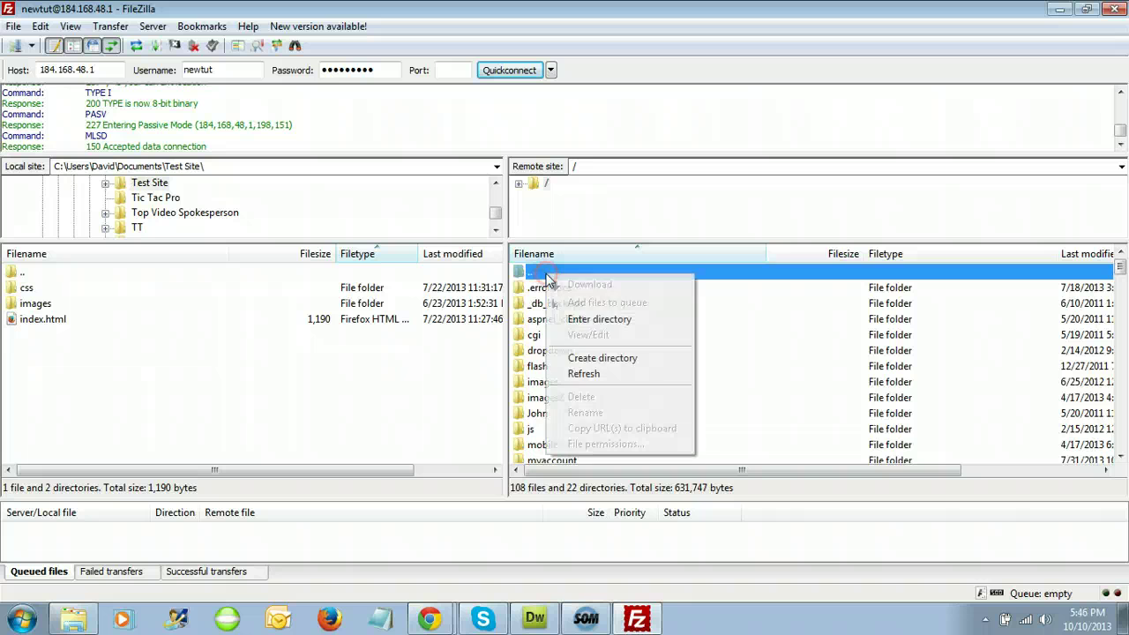
pyautogui.click(589, 358)
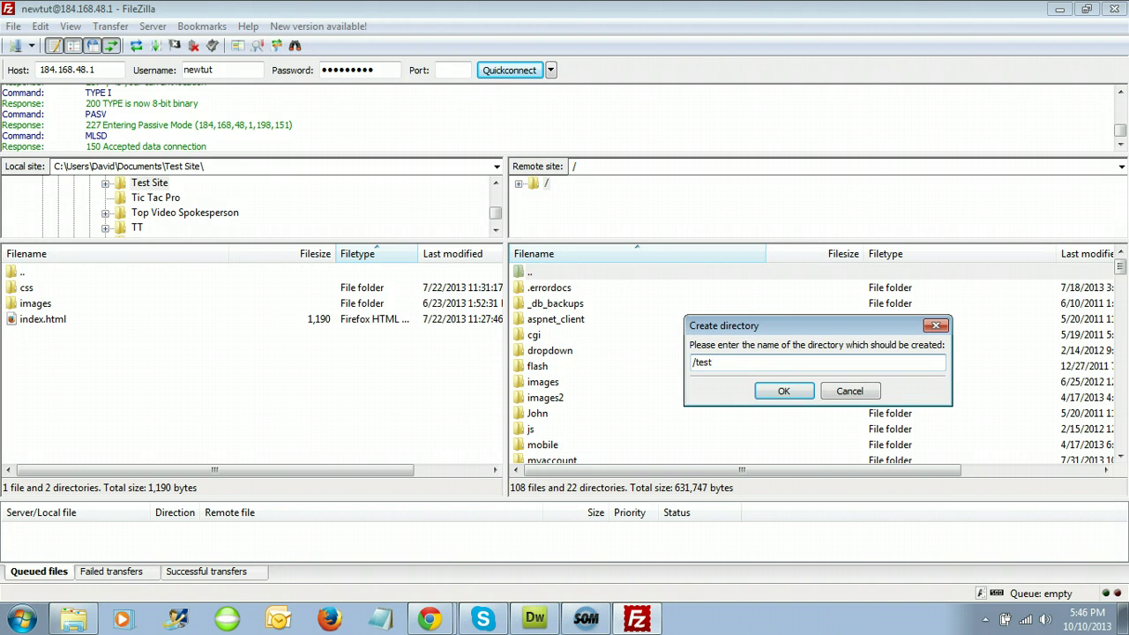
pyautogui.click(784, 390)
pyautogui.click(543, 382)
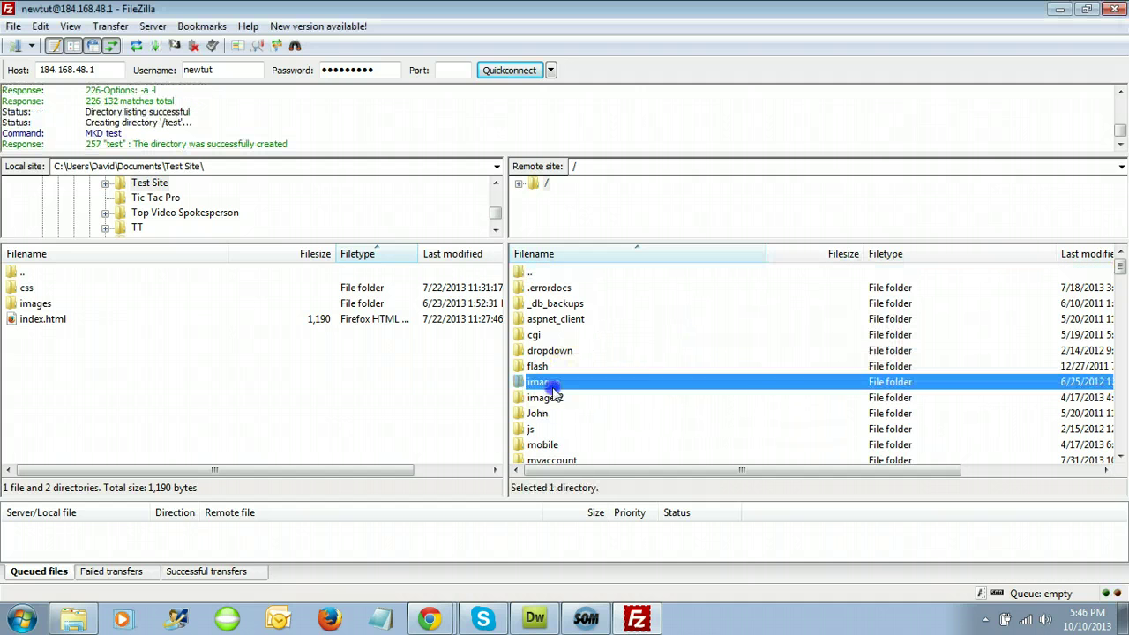
pyautogui.scroll(-2, 556, 394)
pyautogui.scroll(-2, 556, 394)
pyautogui.scroll(-1, 540, 379)
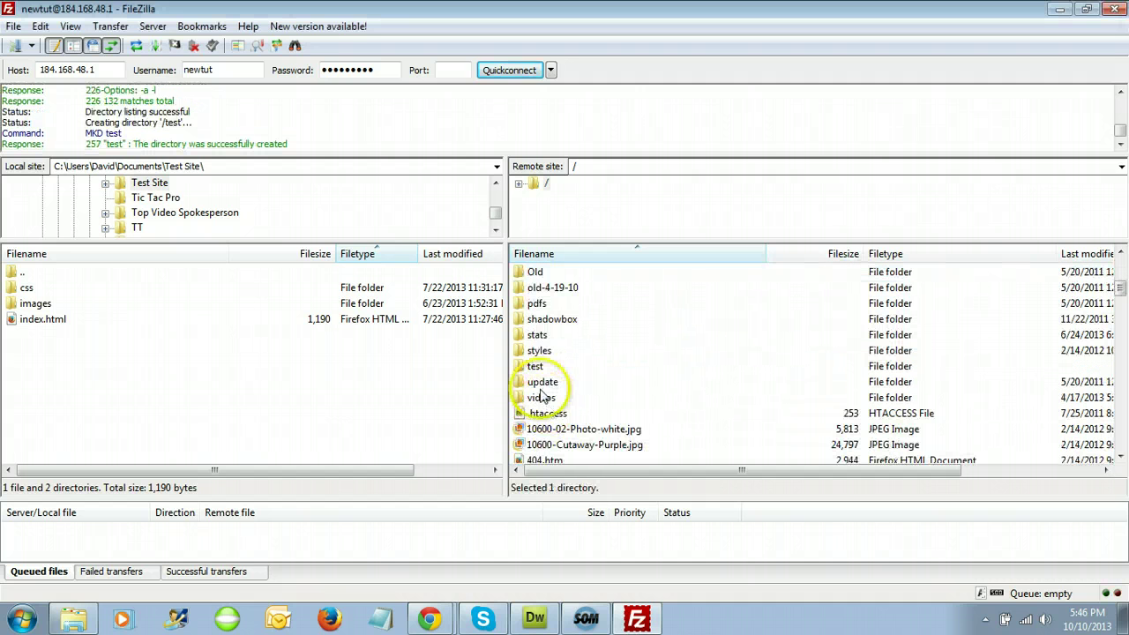
pyautogui.doubleClick(535, 368)
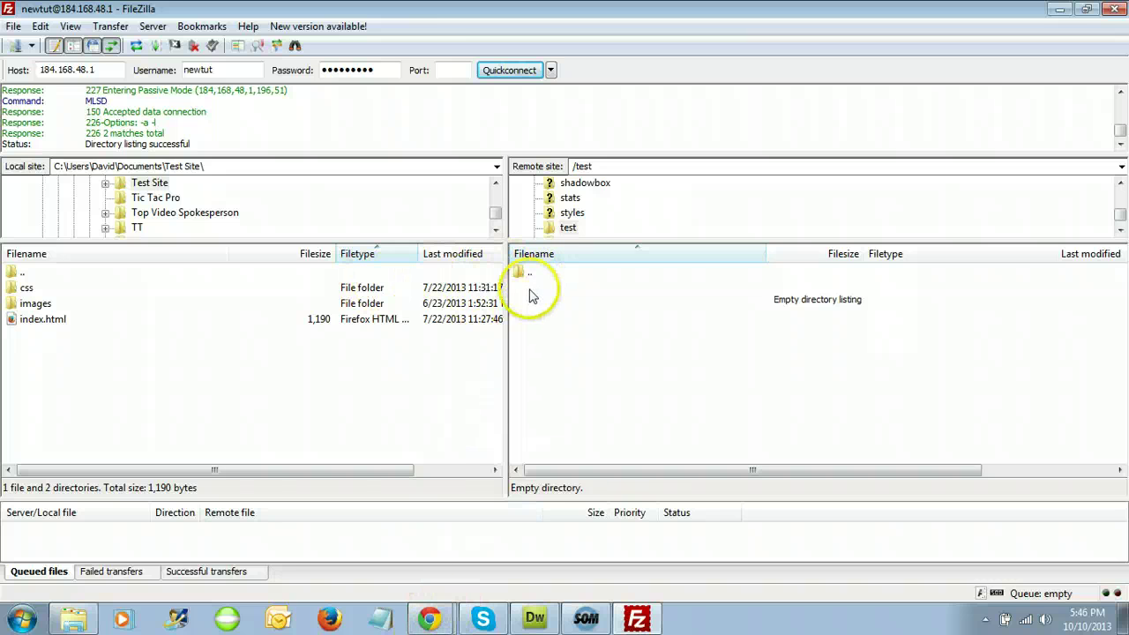
pyautogui.doubleClick(530, 271)
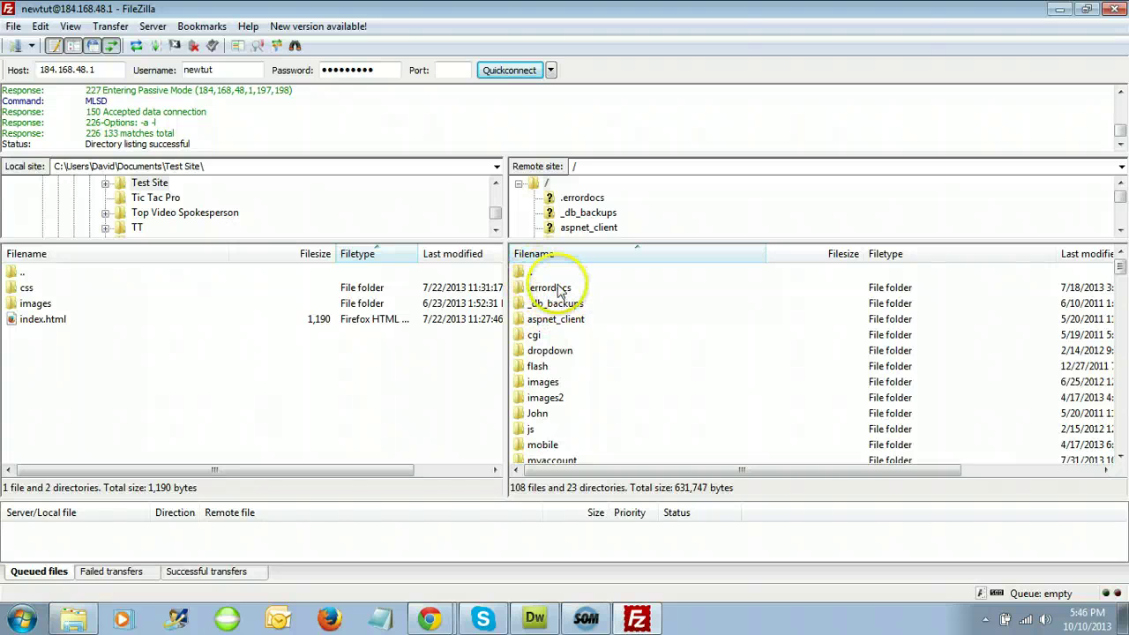
pyautogui.click(567, 382)
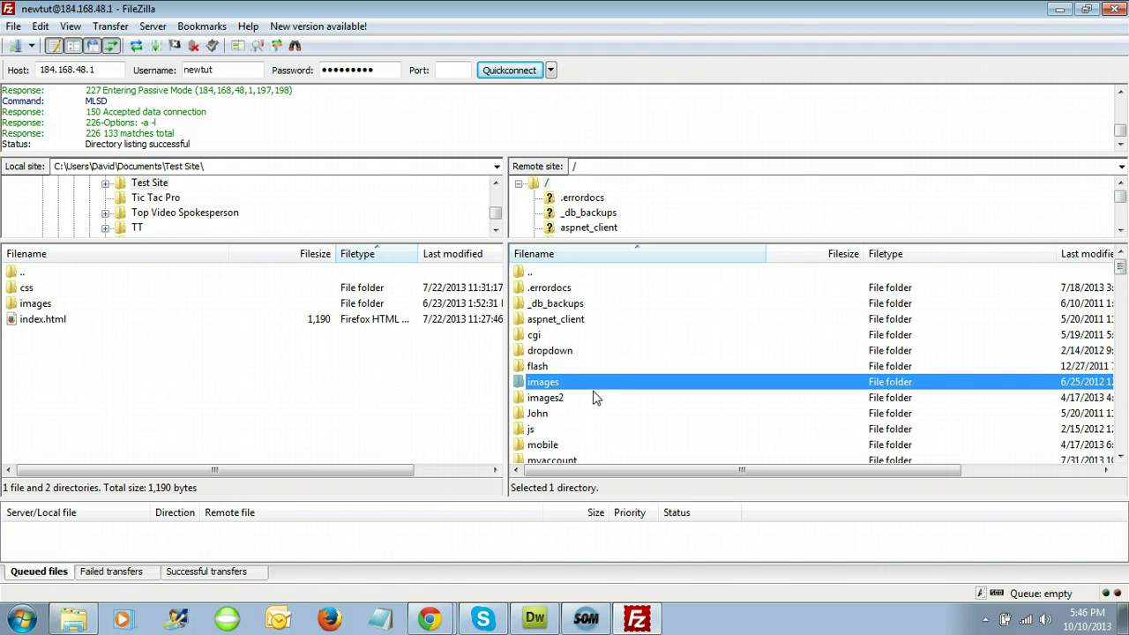
pyautogui.click(96, 319)
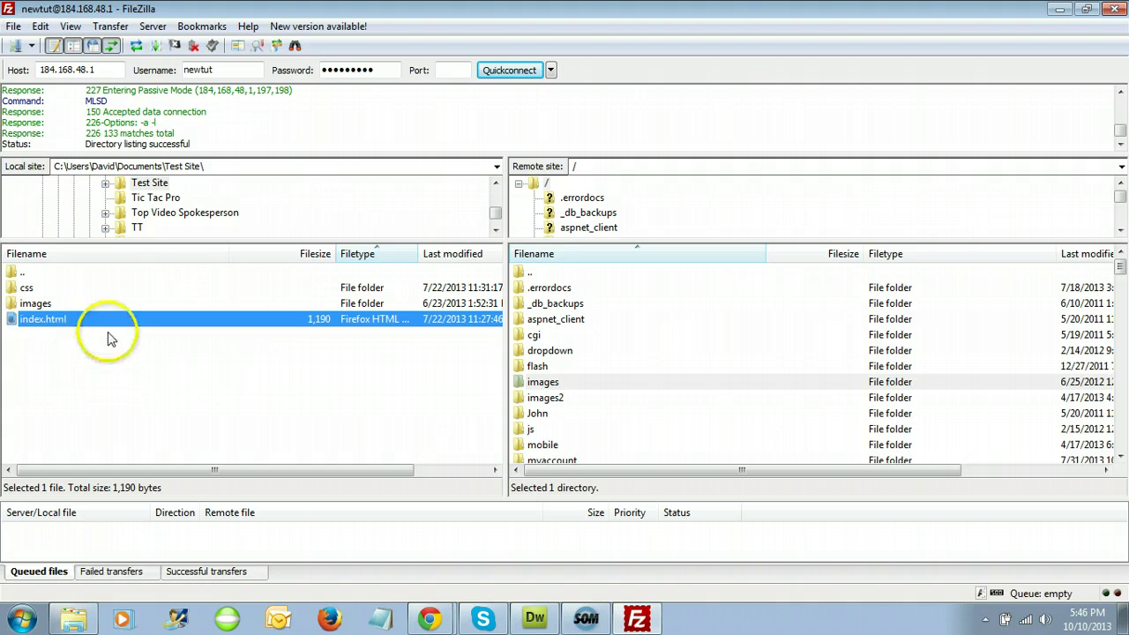
pyautogui.click(607, 352)
pyautogui.scroll(-1, 605, 291)
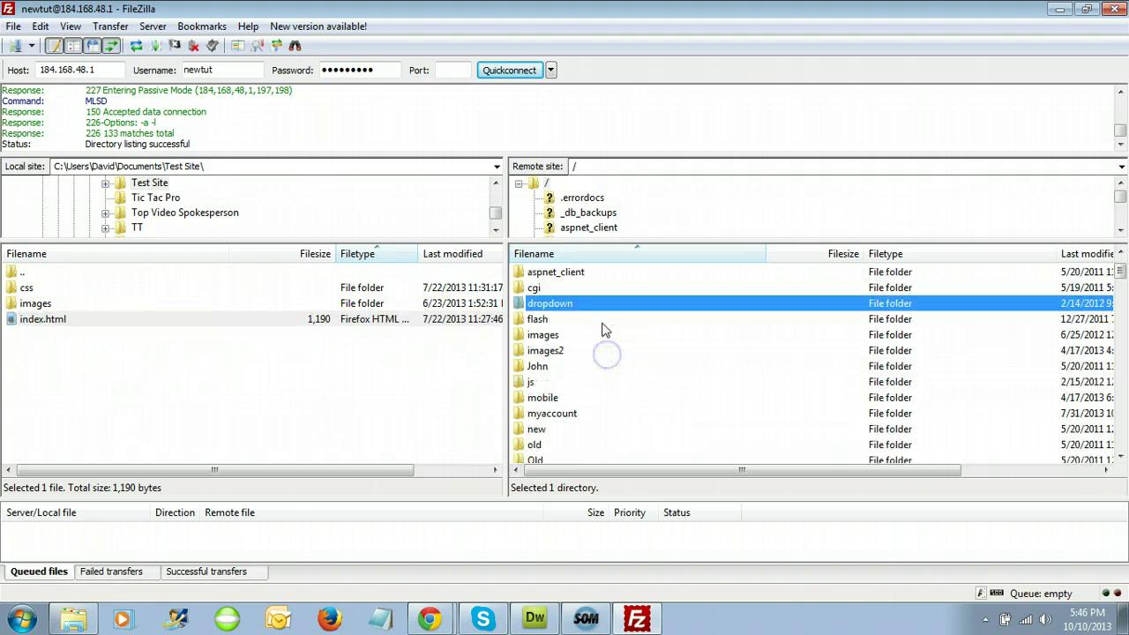
pyautogui.scroll(-3, 582, 353)
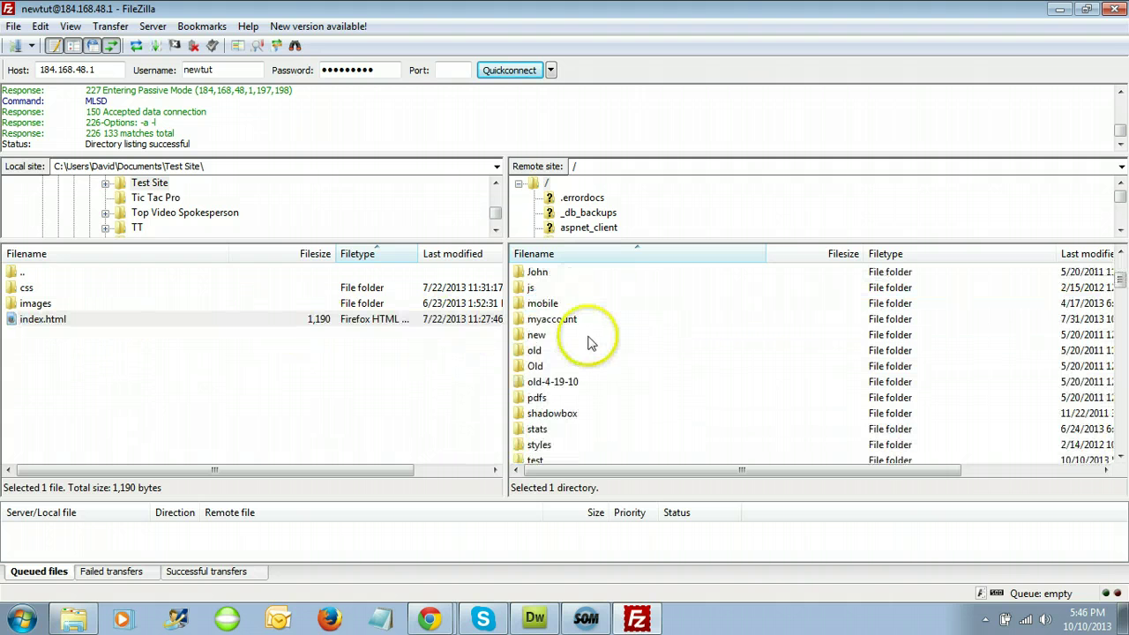
# Upload the local css, images and index.html into the remote test folder
pyautogui.doubleClick(539, 414)
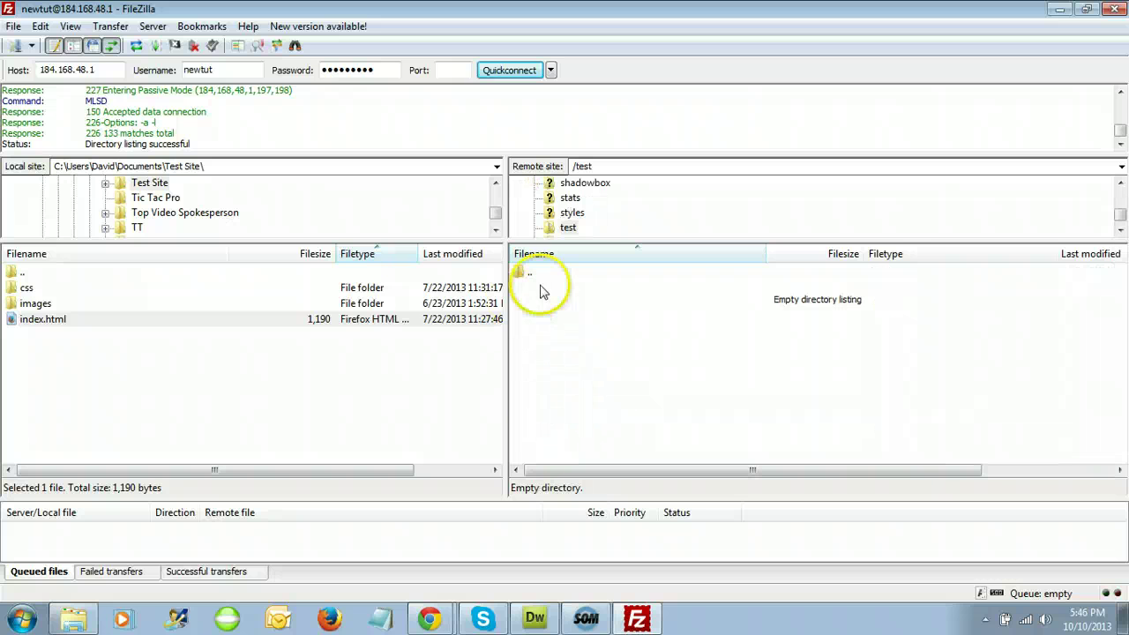
pyautogui.click(48, 319)
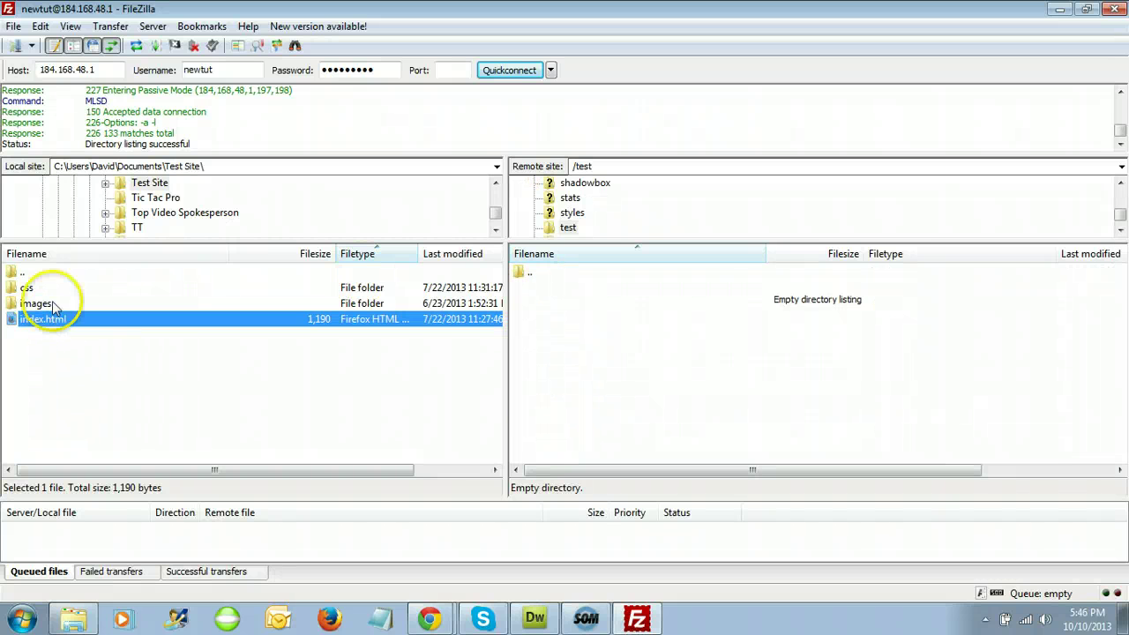
pyautogui.keyDown('shift'); pyautogui.click(53, 294); pyautogui.keyUp('shift')
pyautogui.rightClick(95, 295)
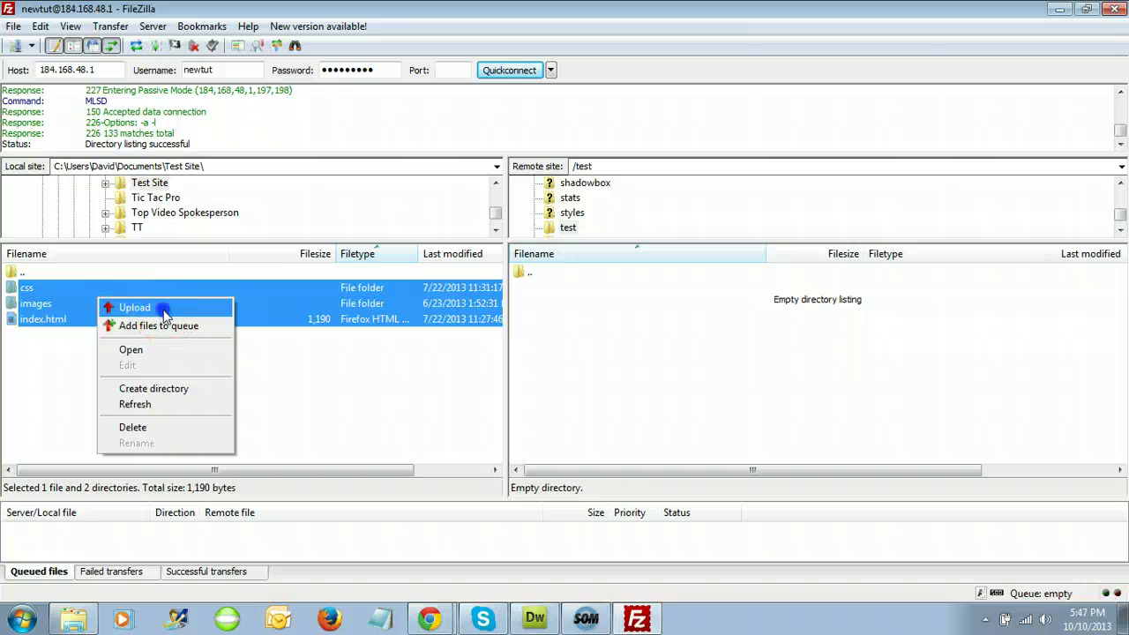
pyautogui.click(164, 305)
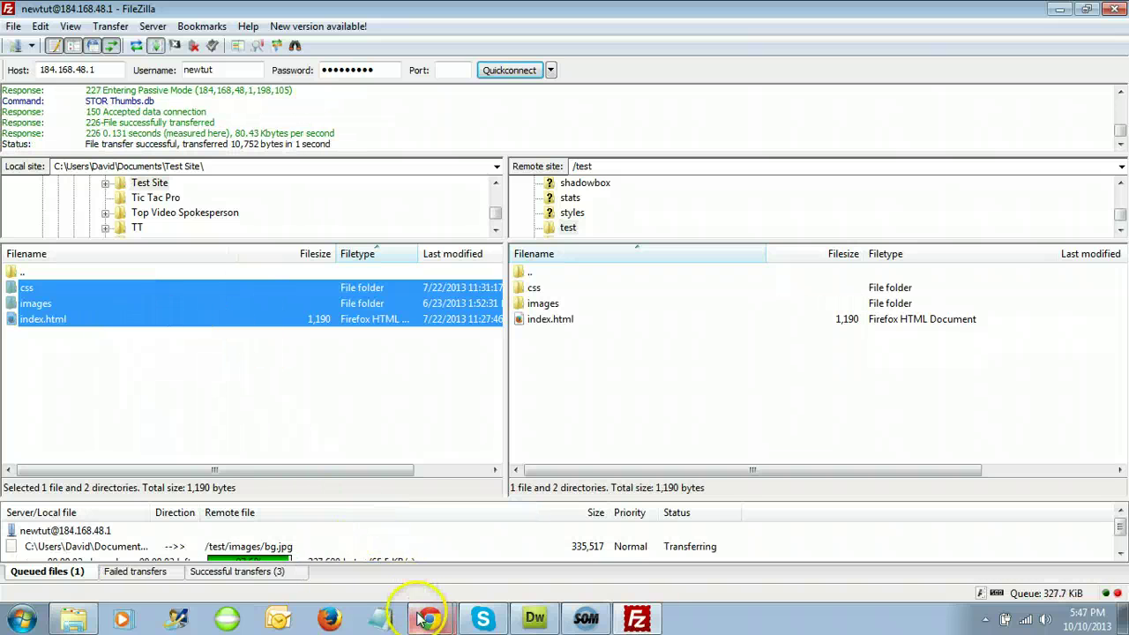
# Enlarge the transfer queue and reselect css, images and index.html locally
pyautogui.moveTo(325, 498); pyautogui.dragTo(322, 456)
pyautogui.click(91, 359)
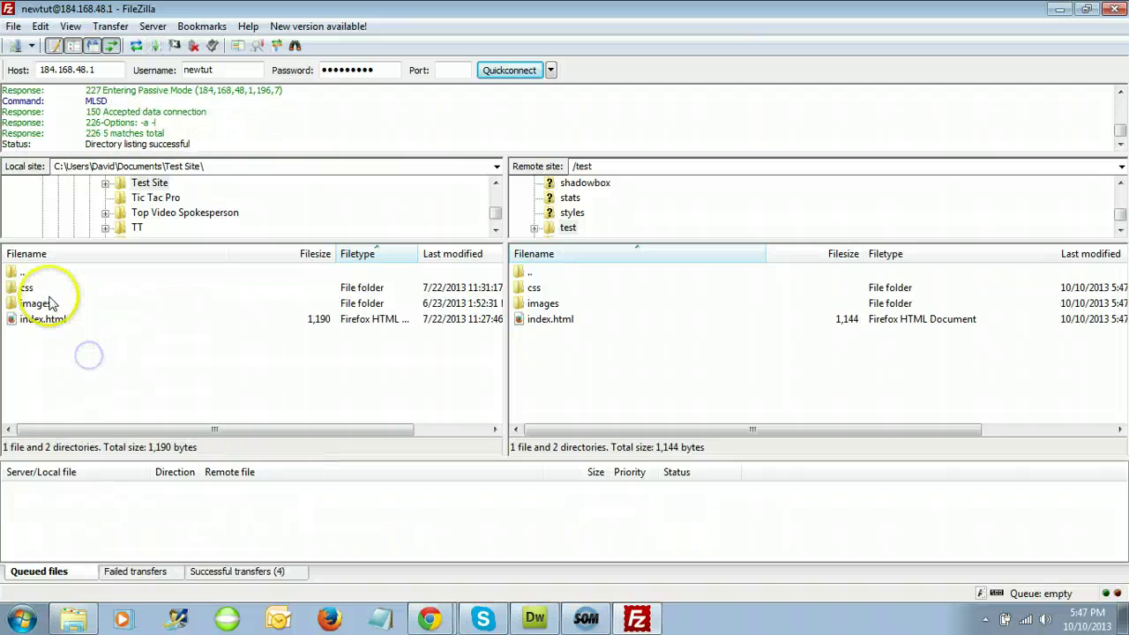
pyautogui.click(44, 289)
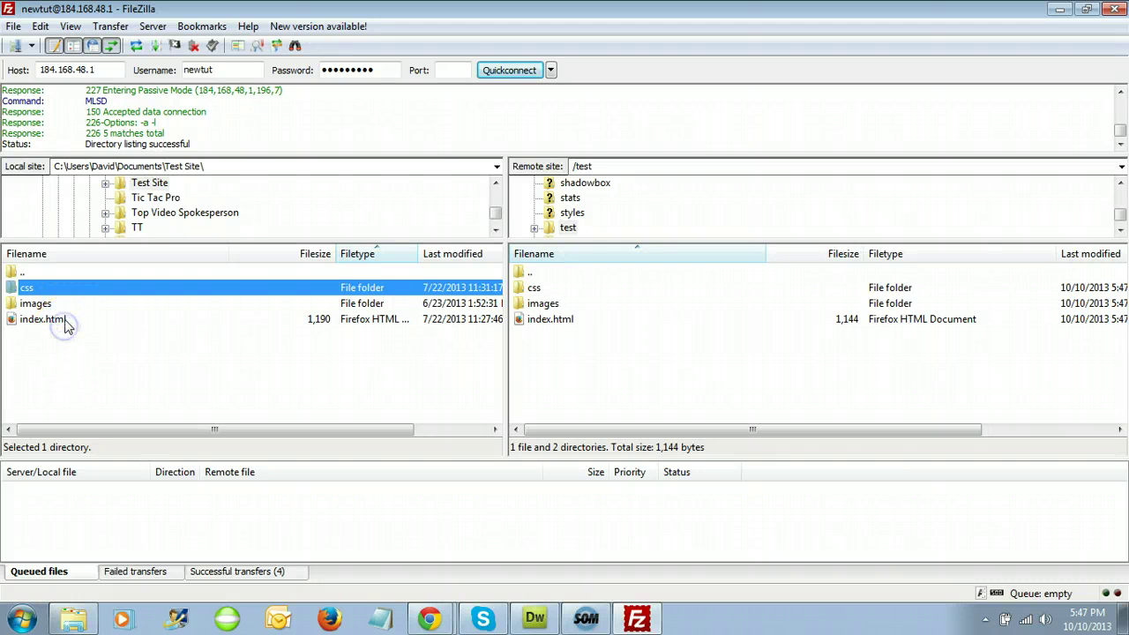
pyautogui.keyDown('shift'); pyautogui.click(64, 324); pyautogui.keyUp('shift')
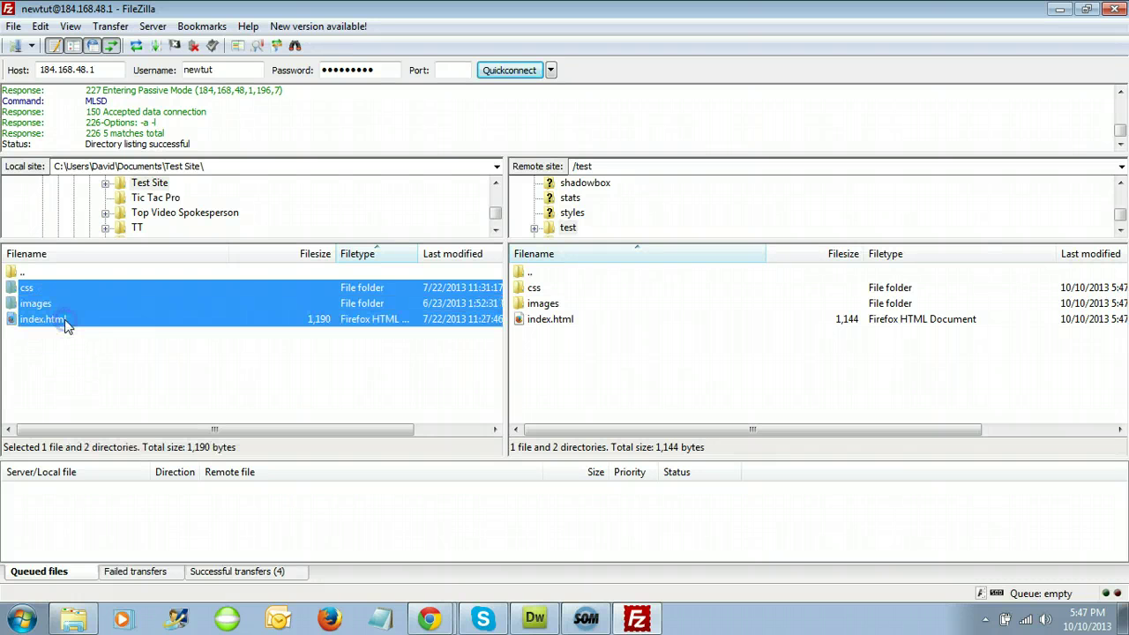
# Re-upload index.html to /test, overwriting the remote copy and always applying that action
pyautogui.rightClick(116, 304)
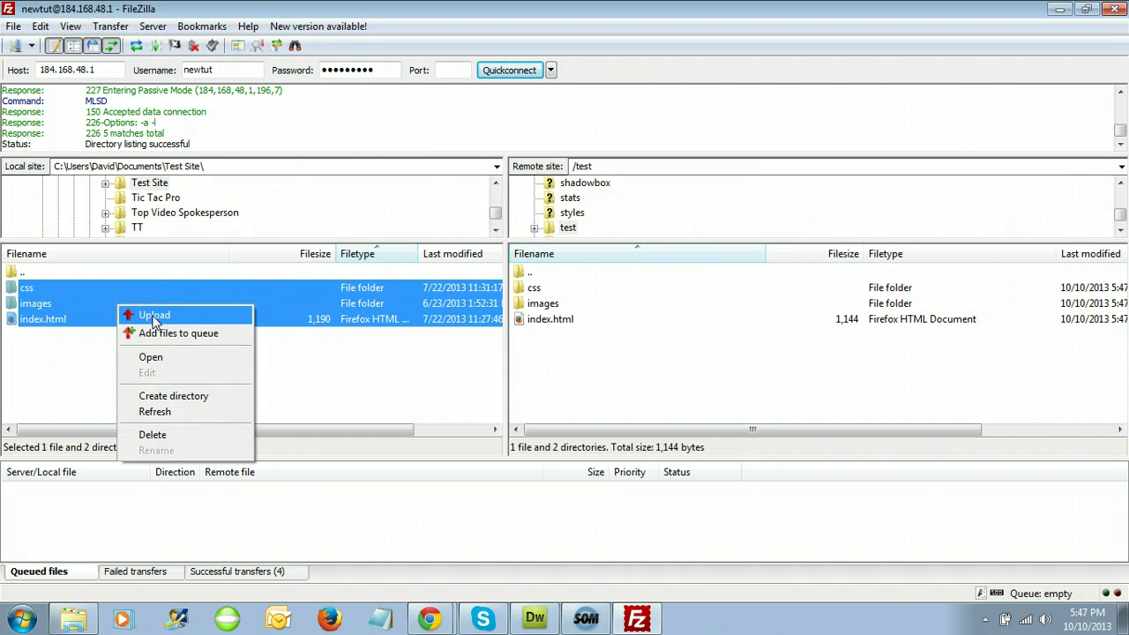
pyautogui.click(300, 360)
pyautogui.click(138, 309)
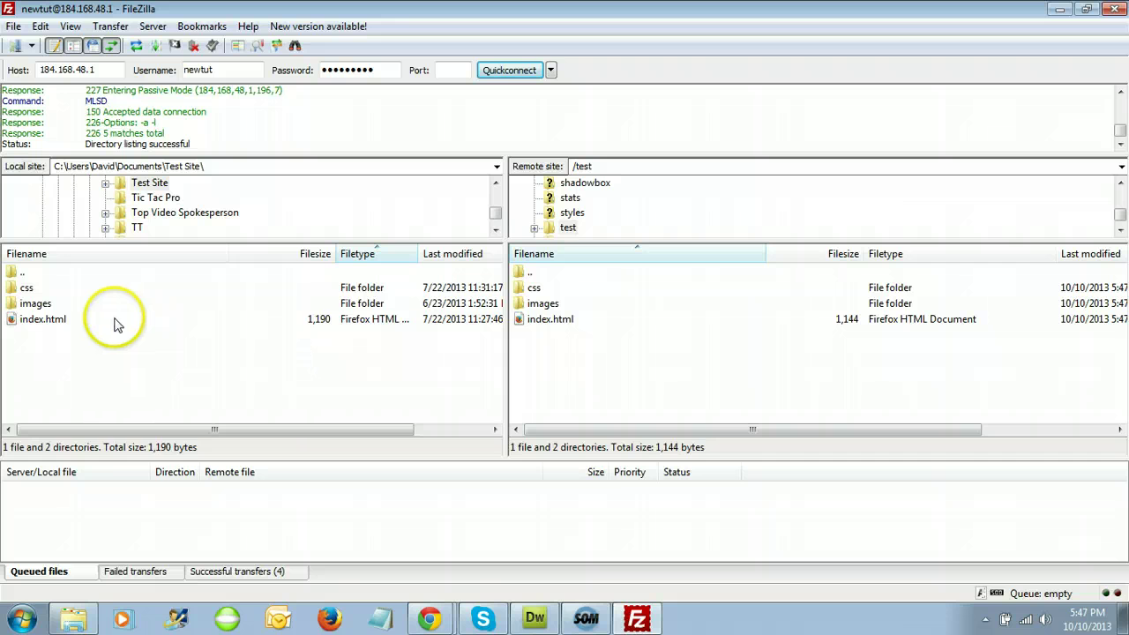
pyautogui.doubleClick(118, 321)
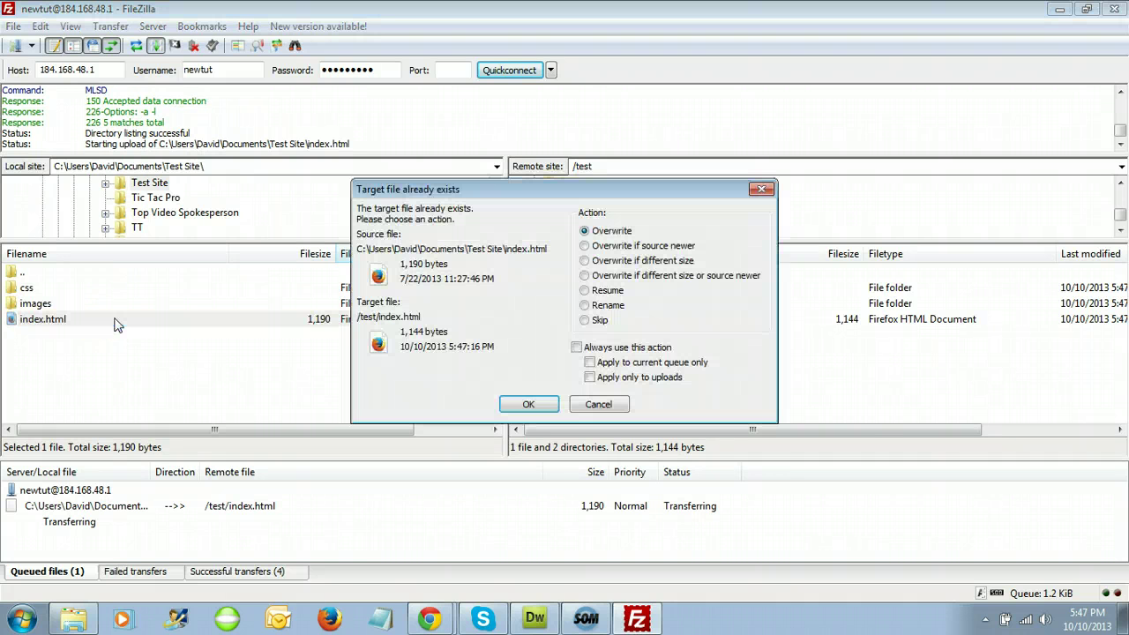
pyautogui.click(576, 348)
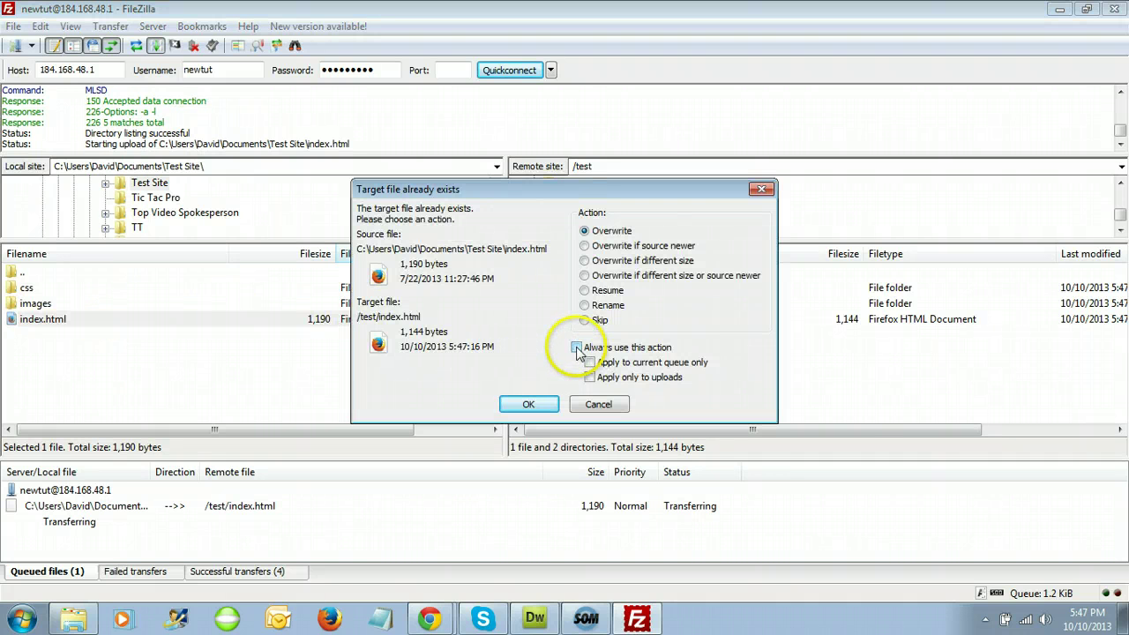
pyautogui.click(526, 405)
pyautogui.moveTo(434, 620)
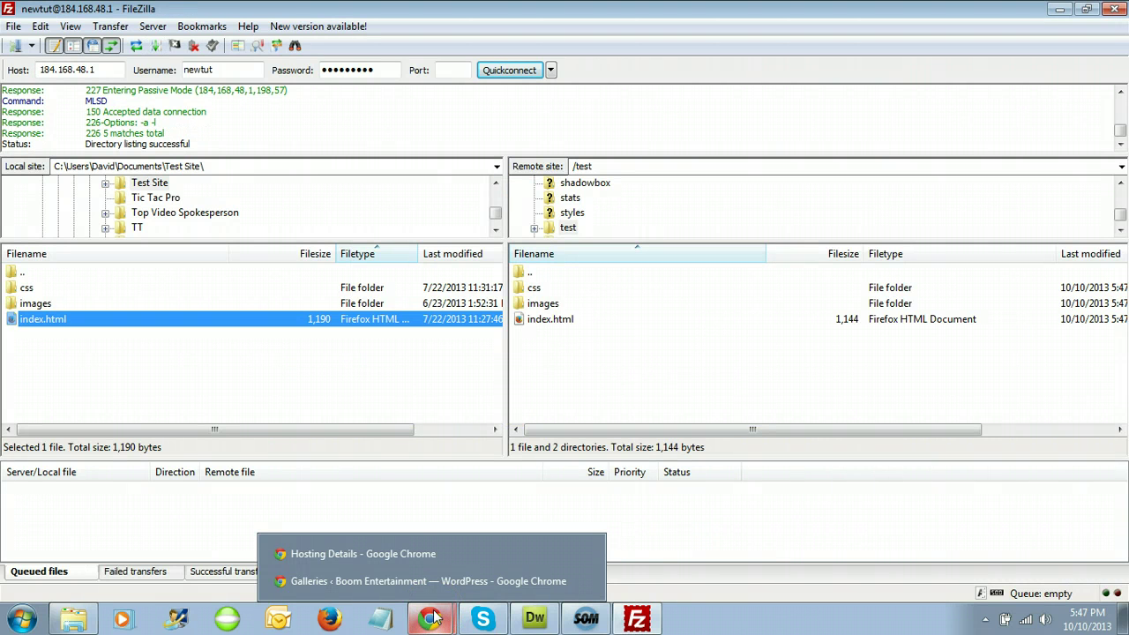
# Load culligancapefear.com/test/ in a new Chrome tab to view the uploaded page live
pyautogui.click(434, 621)
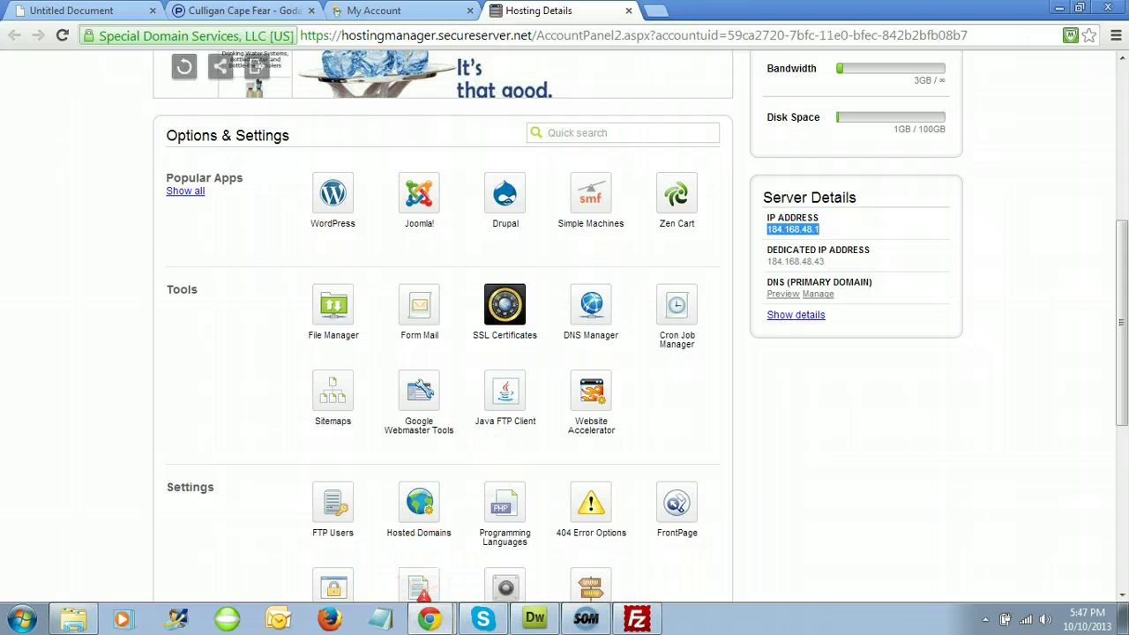
pyautogui.click(654, 11)
pyautogui.write('cul')
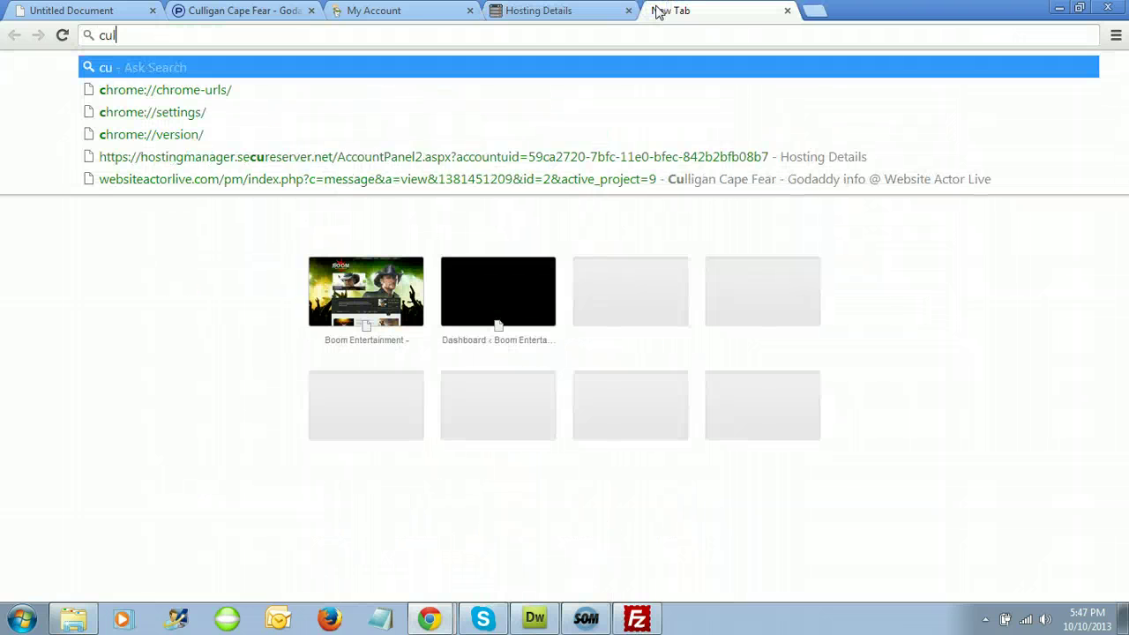
pyautogui.write('ligancape')
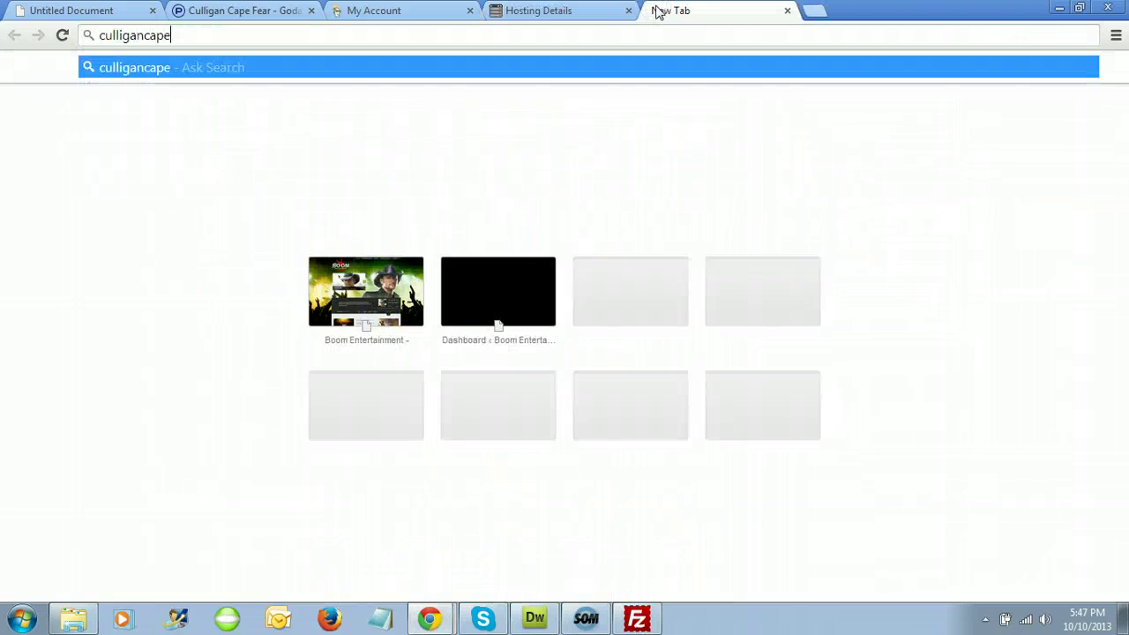
pyautogui.write('fear.com/test/')
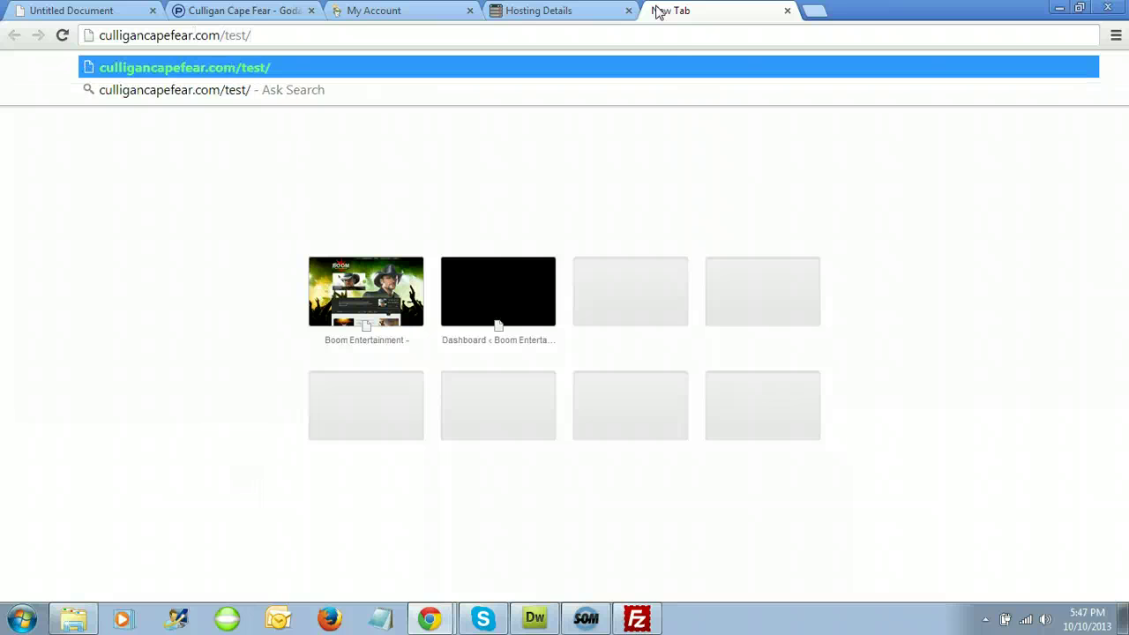
pyautogui.press('Return')
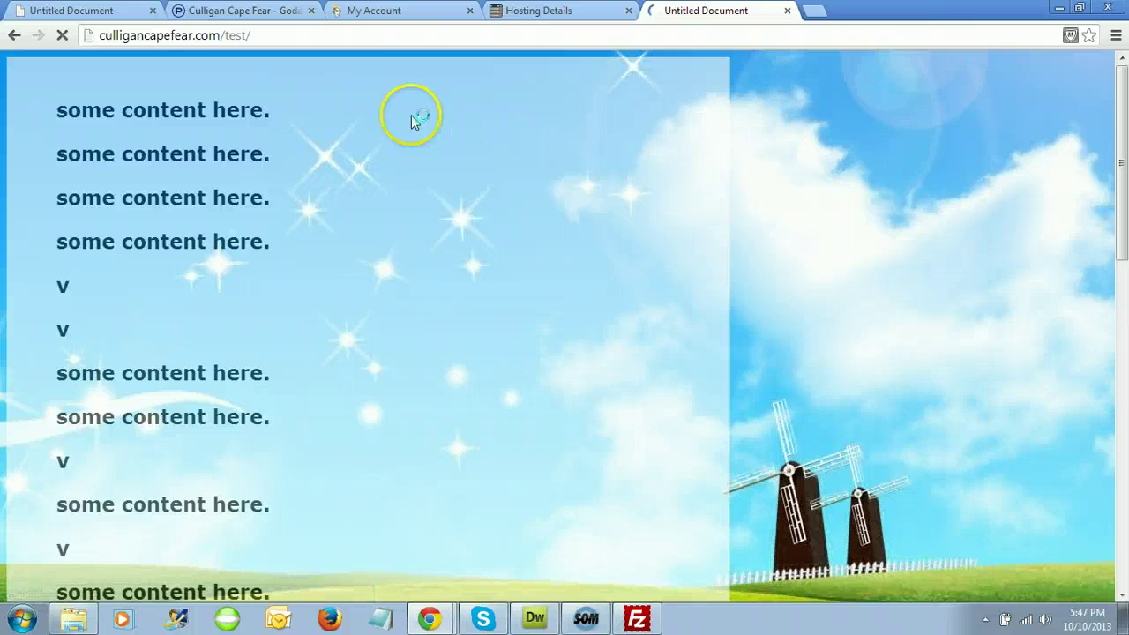
pyautogui.click(534, 617)
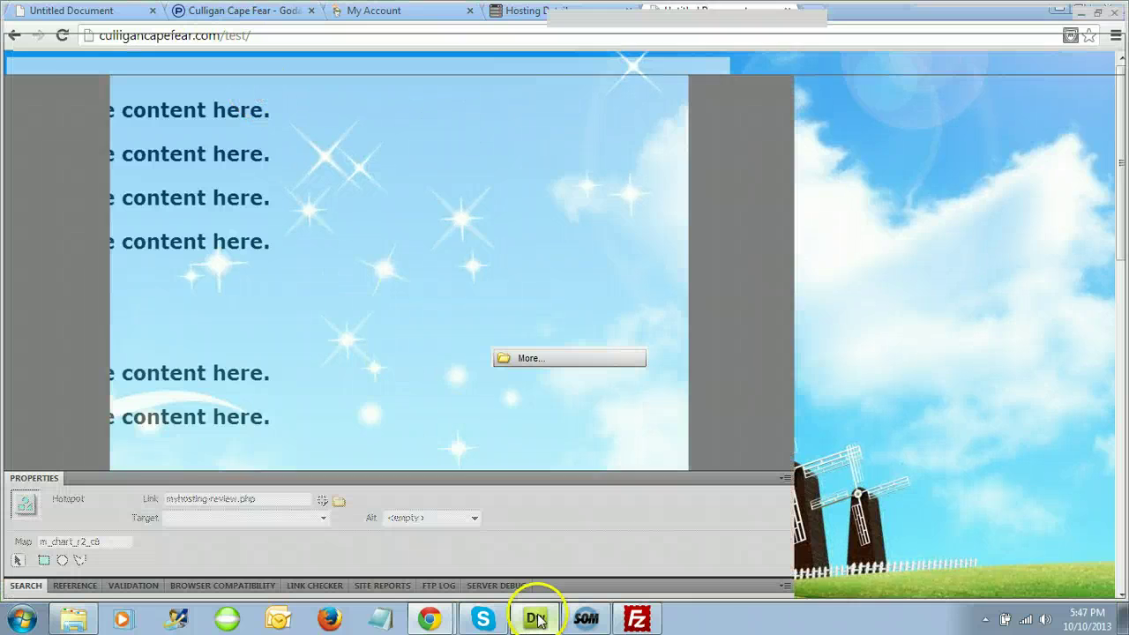
# Open the Test Site's index.html from Dreamweaver's Files panel
pyautogui.doubleClick(846, 263)
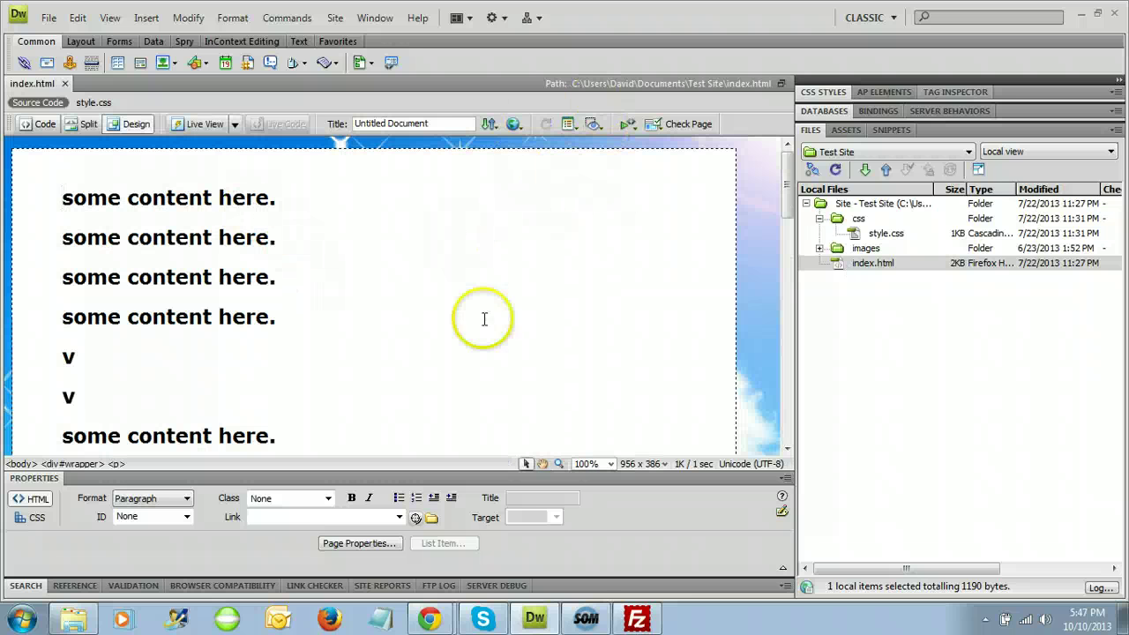
pyautogui.click(431, 624)
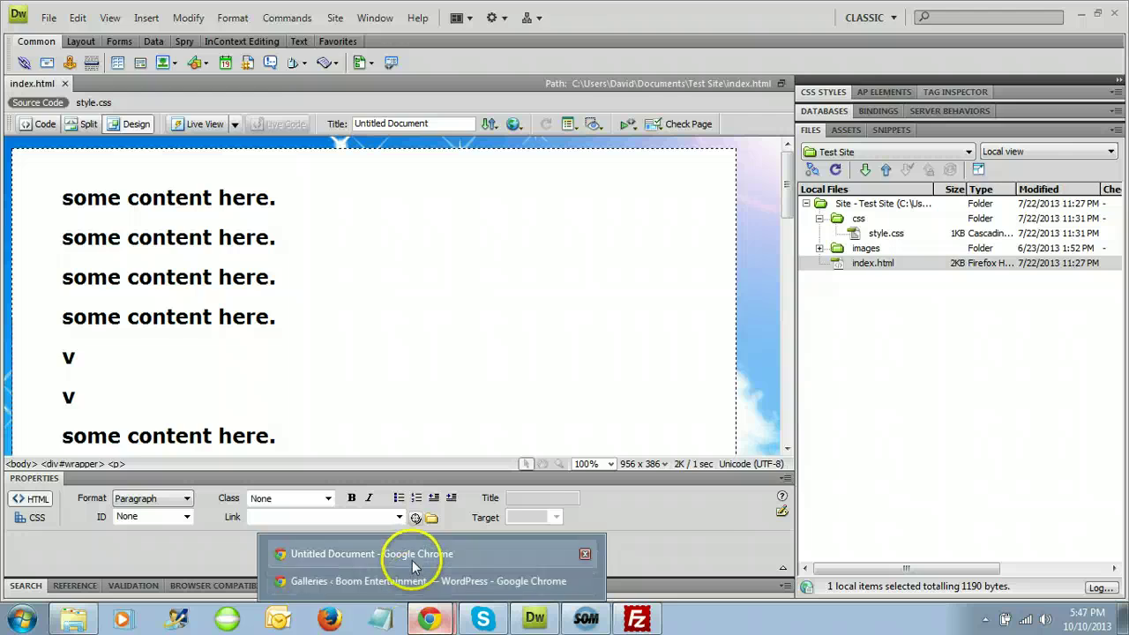
# Return to the 'Untitled Document - Google Chrome' window showing the live test page
pyautogui.click(412, 562)
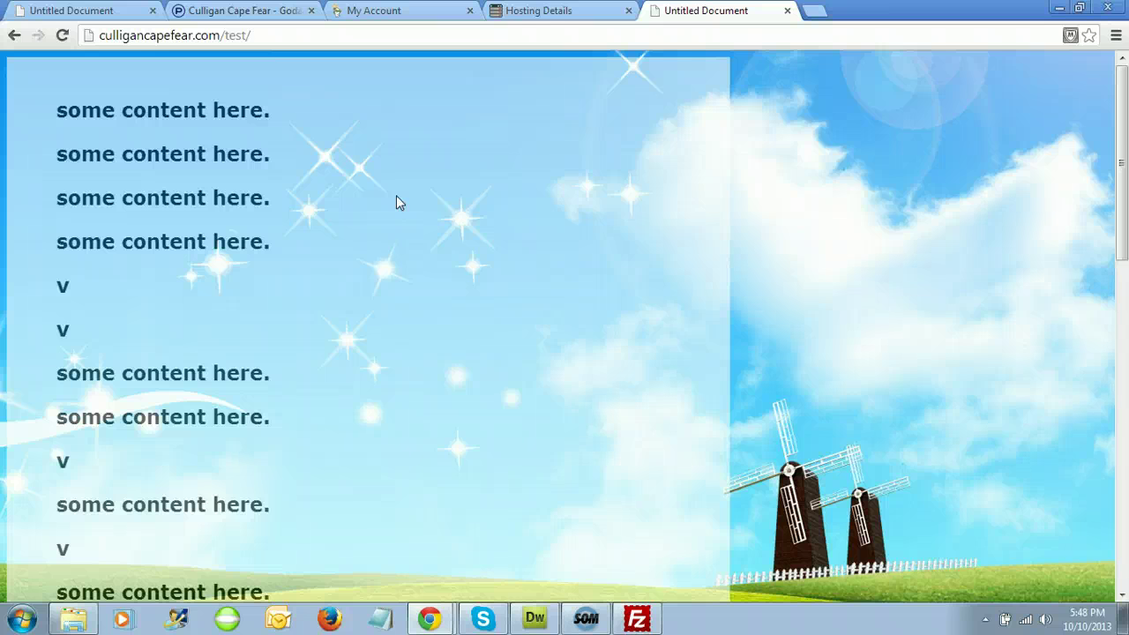
pyautogui.click(394, 174)
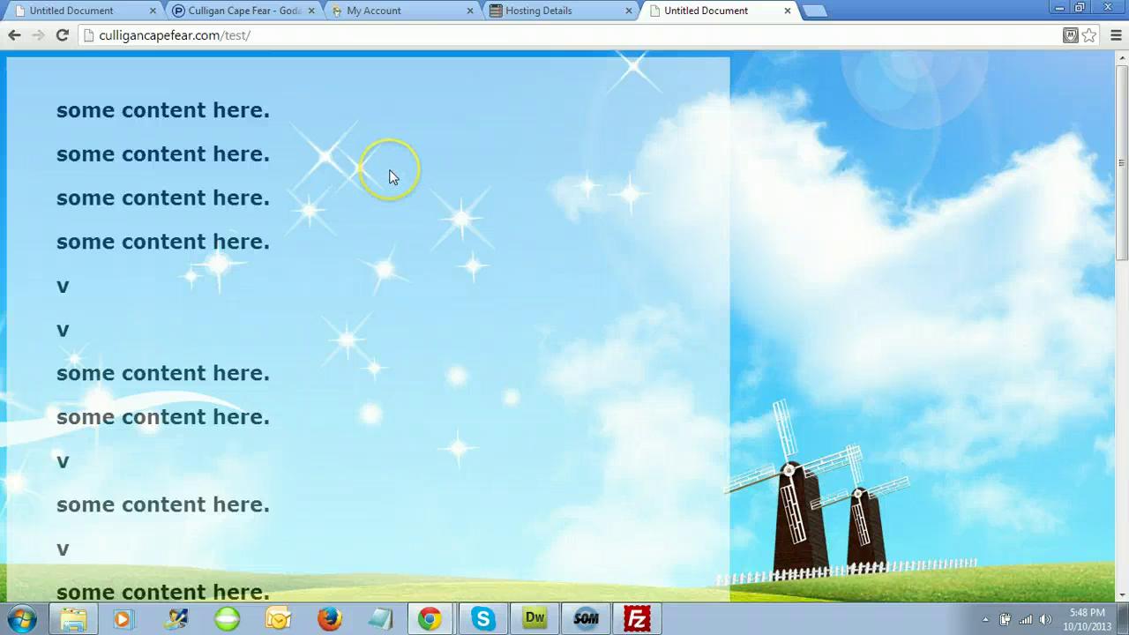